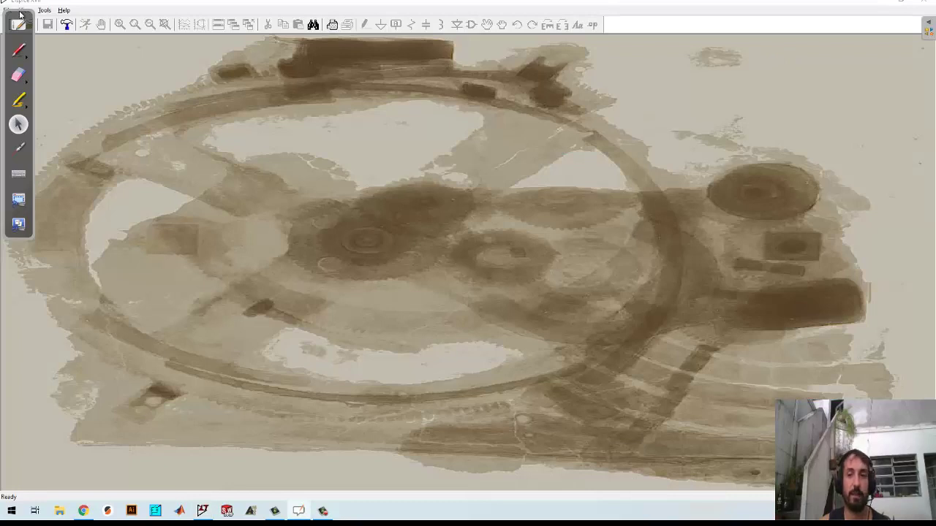
Move the floating annotation toolbar away from the menus to the opposite side of the screen and expand it.
left_click_drag(19, 14, 76, 45)
mouse_move(167, 63)
left_mouse_down()
mouse_move(923, 177)
mouse_move(932, 66)
left_mouse_up()
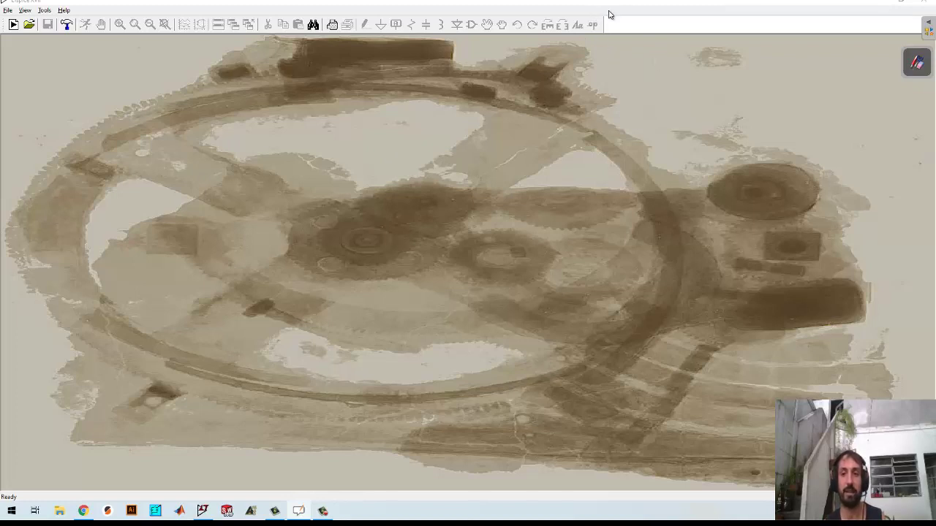
left_click(914, 66)
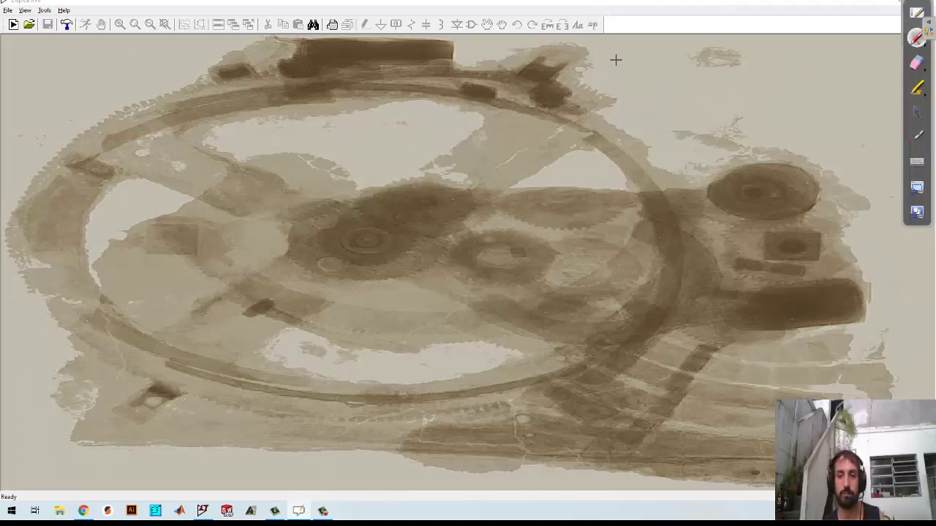
Outline the entire schematic toolbar with the pen and circle the New Schematic icon.
mouse_move(615, 13)
left_mouse_down()
mouse_move(623, 34)
mouse_move(609, 49)
mouse_move(2, 51)
left_mouse_up()
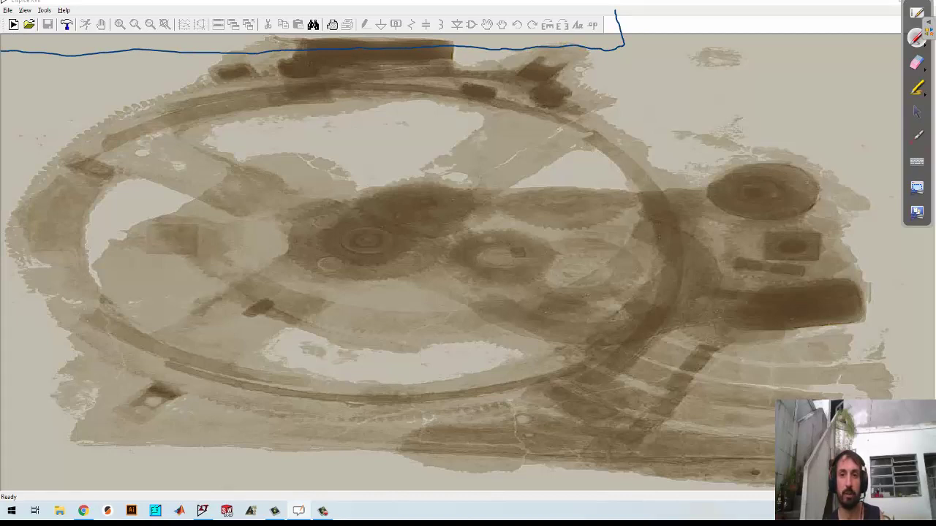
mouse_move(616, 16)
left_mouse_down()
mouse_move(311, 8)
mouse_move(1, 18)
left_mouse_up()
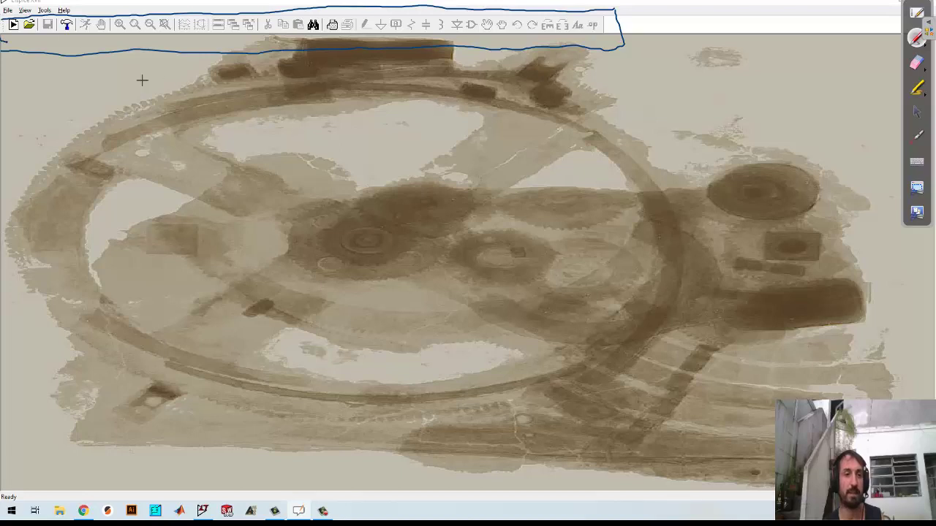
mouse_move(6, 34)
left_mouse_down()
mouse_move(20, 13)
mouse_move(10, 34)
left_mouse_up()
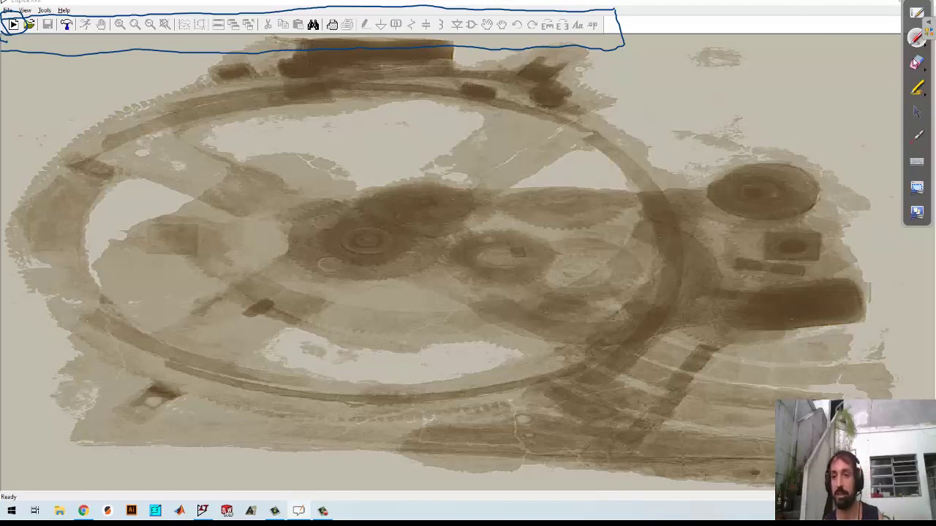
Create a new blank schematic and erase all the pen annotations from the screen.
left_click(917, 112)
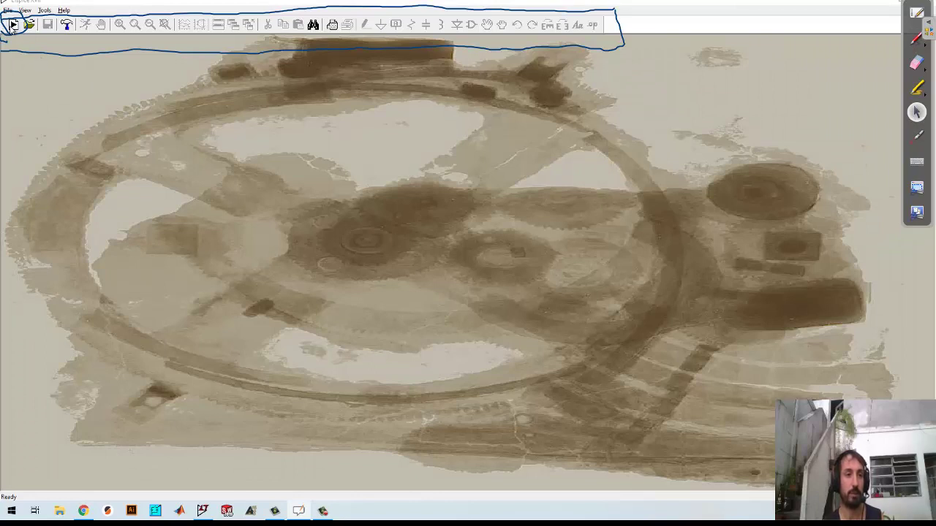
left_click(12, 26)
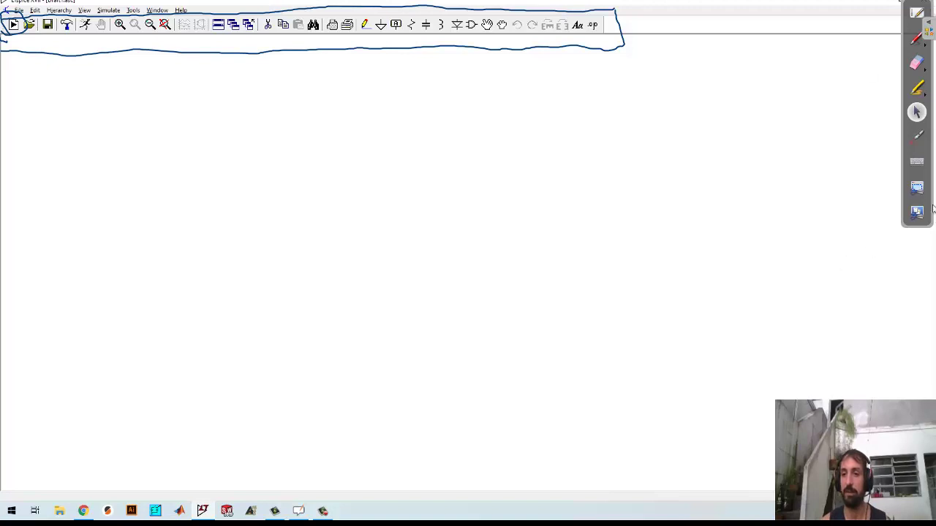
left_click(924, 70)
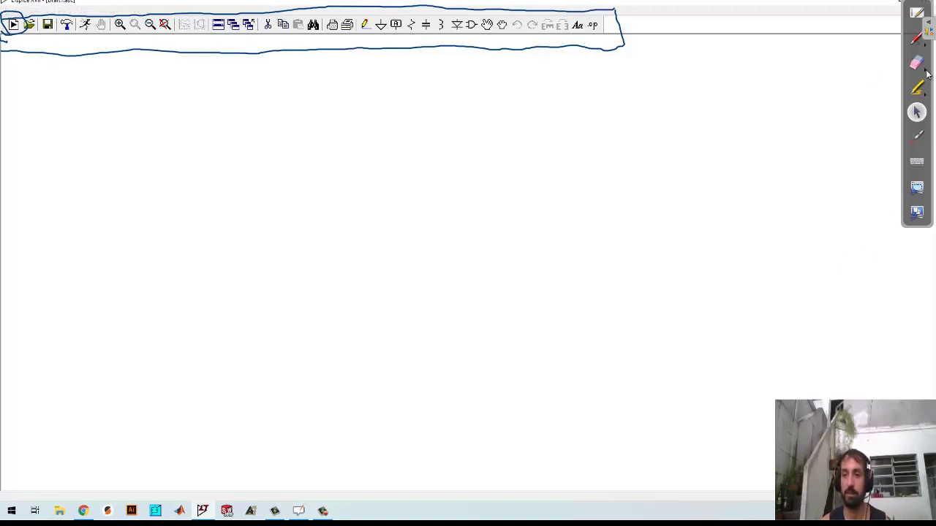
left_click(886, 70)
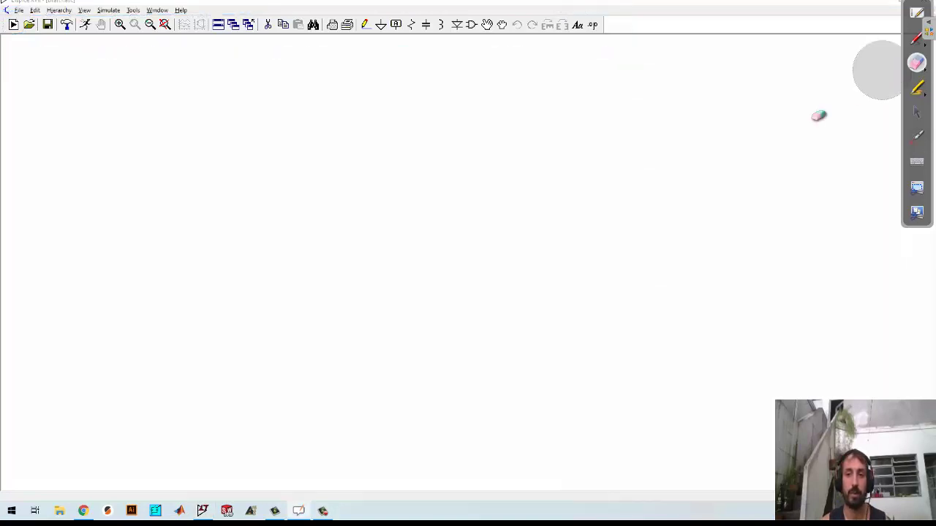
Return the annotation tool to pointer mode and open the Color Preferences for the new schematic.
left_click(916, 37)
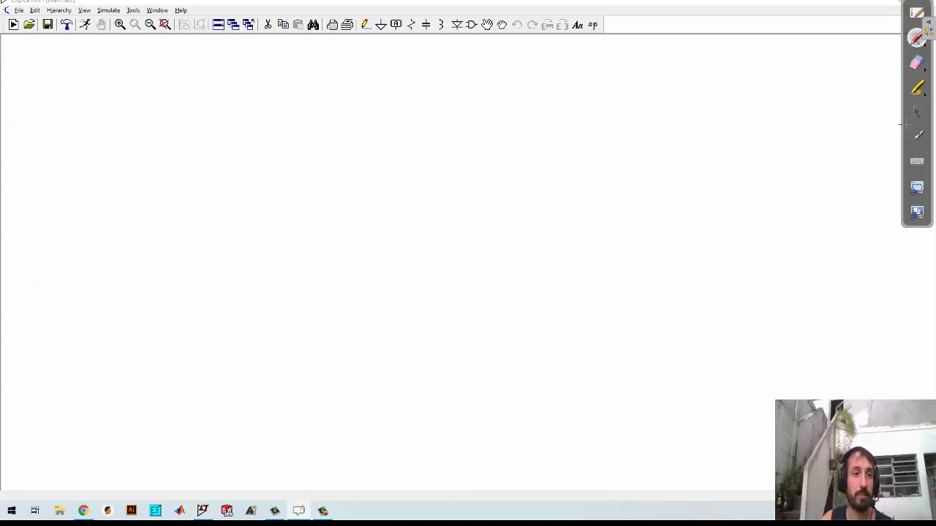
left_click(917, 111)
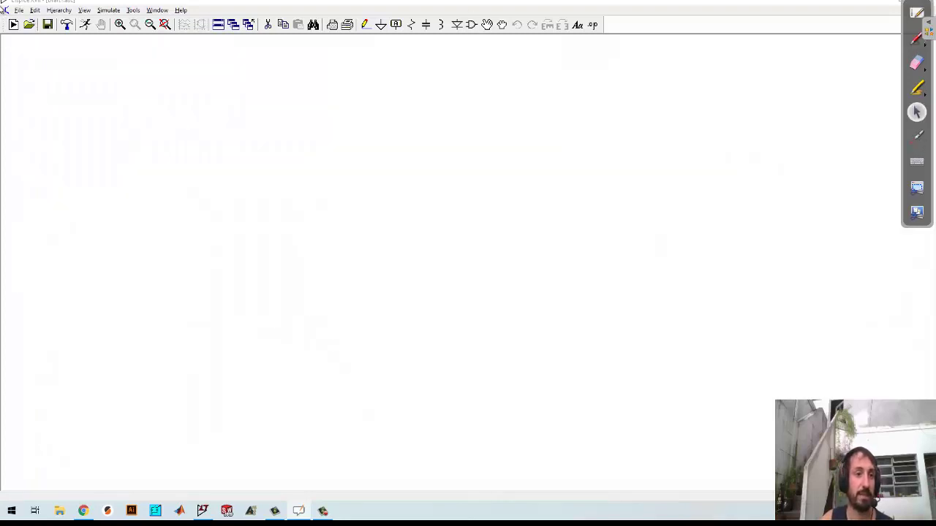
left_click(35, 11)
mouse_move(65, 11)
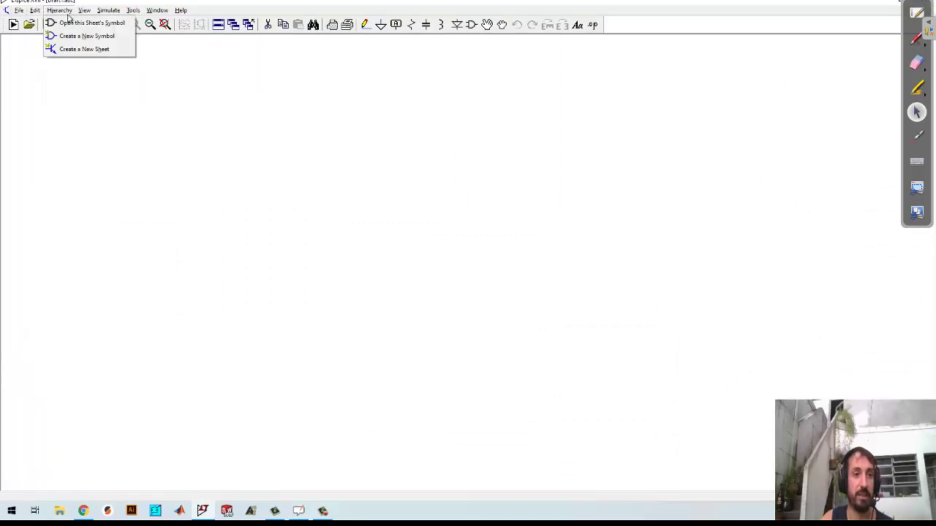
mouse_move(103, 14)
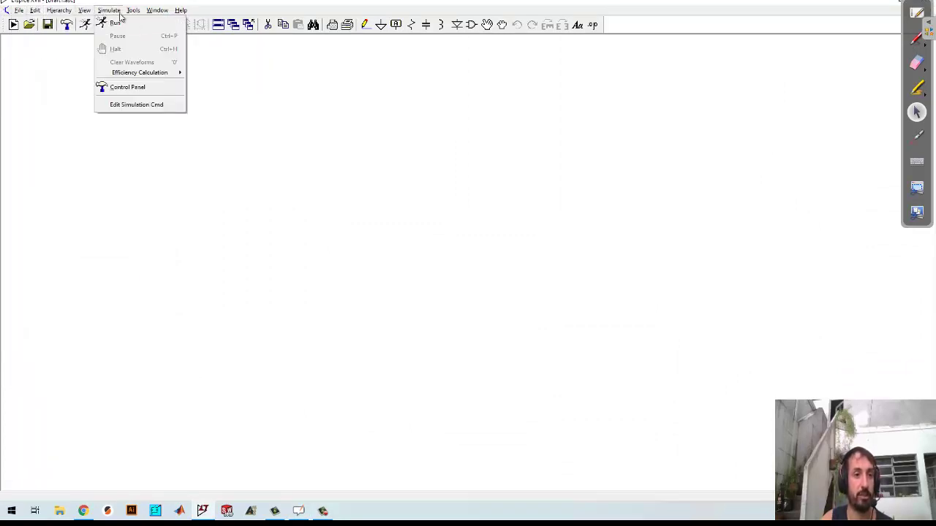
mouse_move(133, 13)
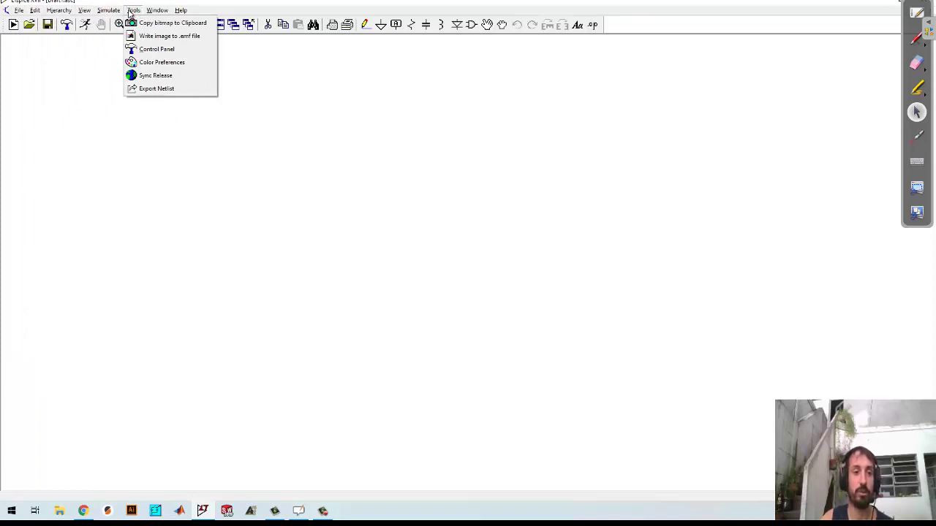
left_click(168, 63)
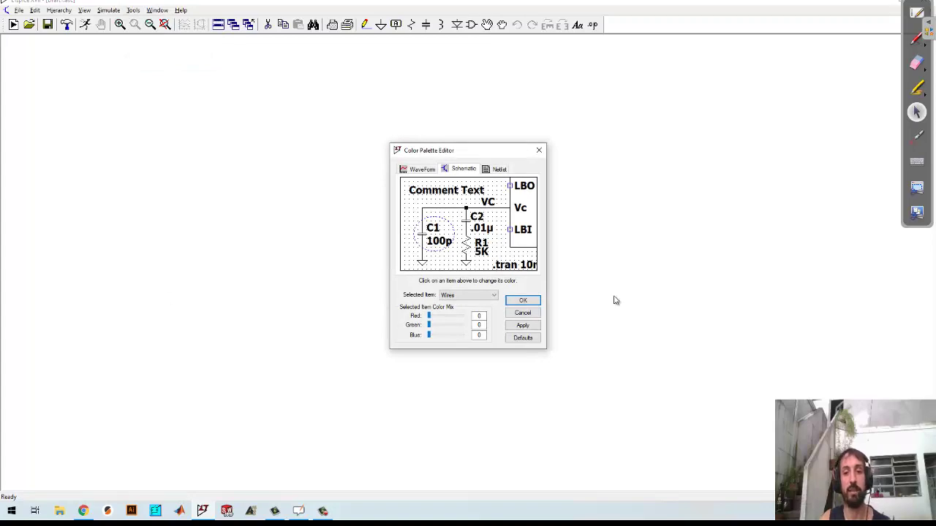
Move the Color Palette Editor aside and review the color settings for waveforms, schematic and netlist.
left_click_drag(497, 150, 341, 73)
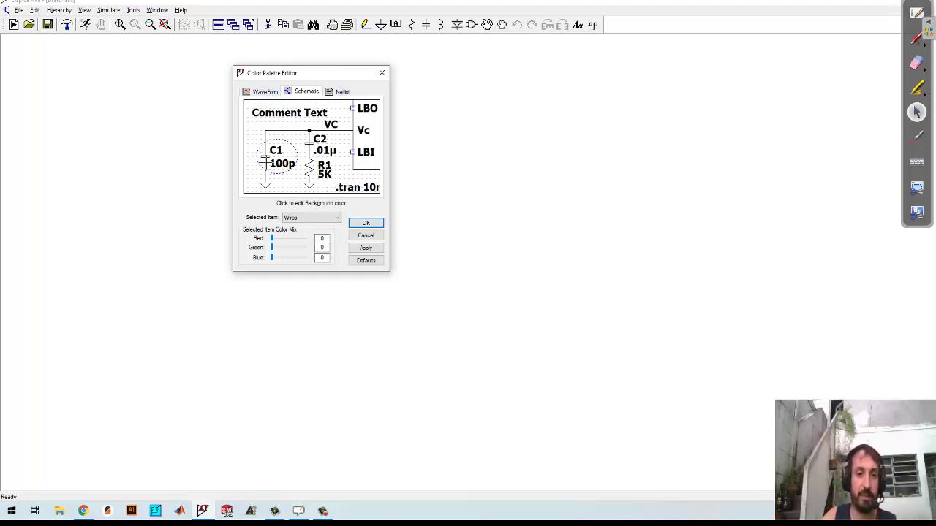
left_click(260, 93)
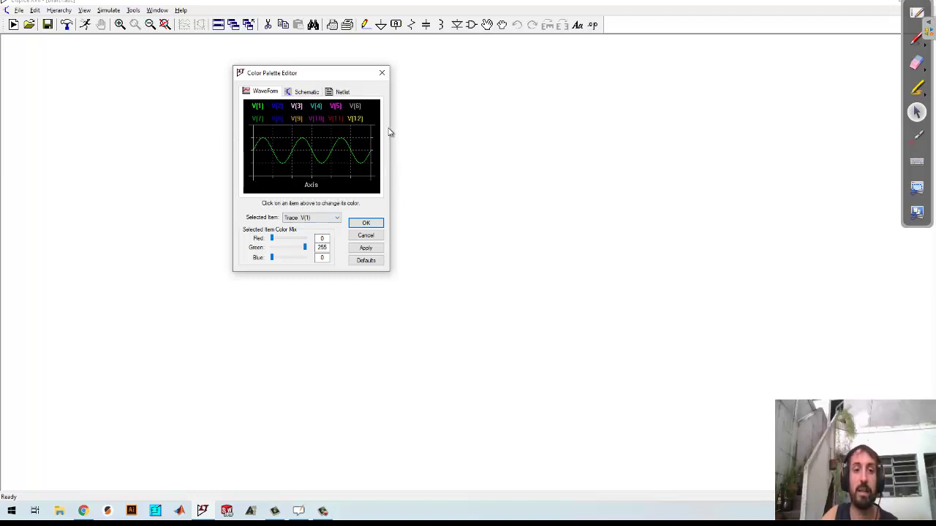
left_click(304, 91)
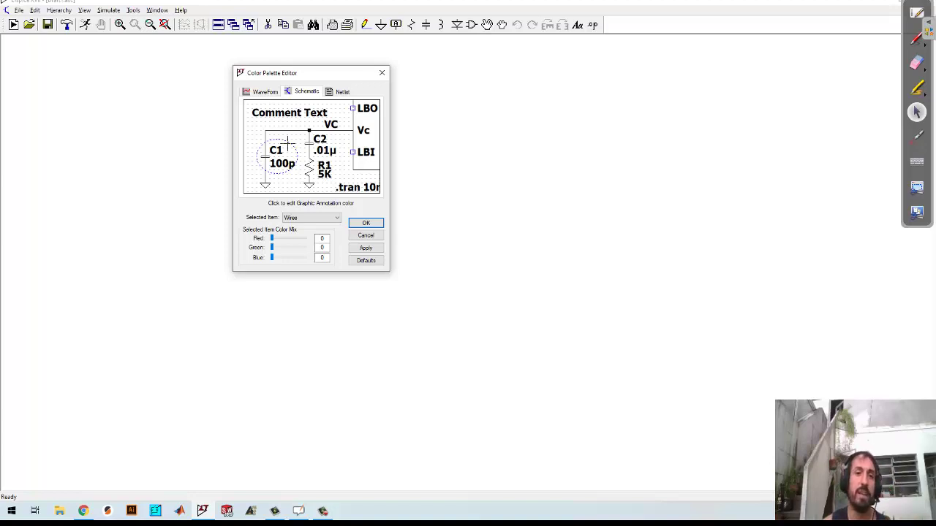
left_click(340, 94)
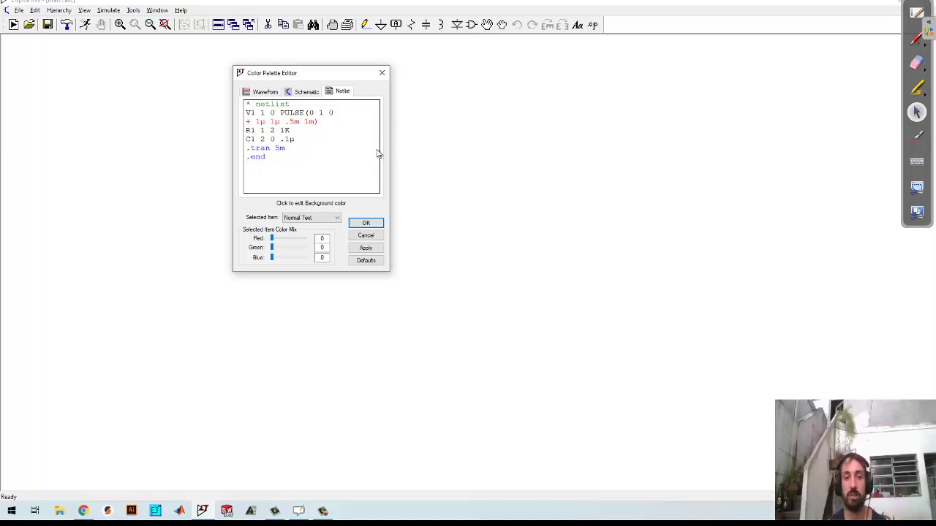
left_click(308, 162)
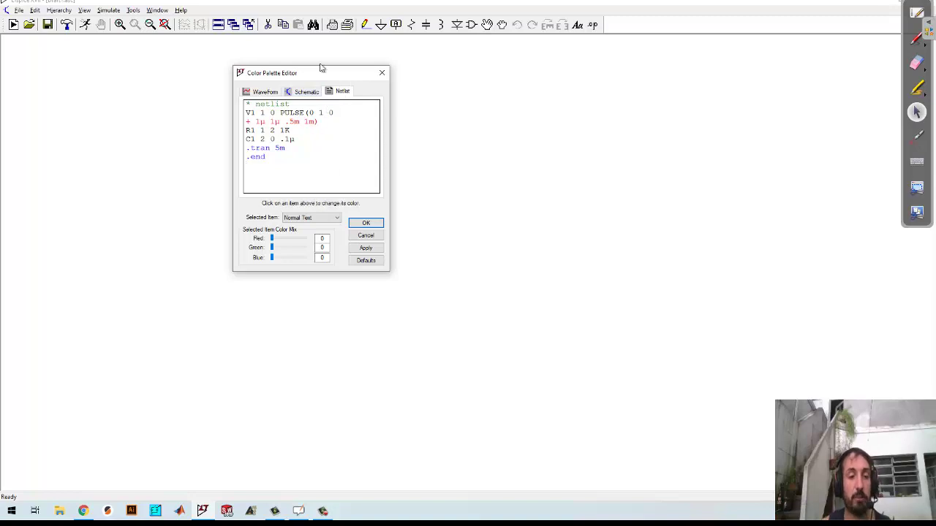
left_click(310, 93)
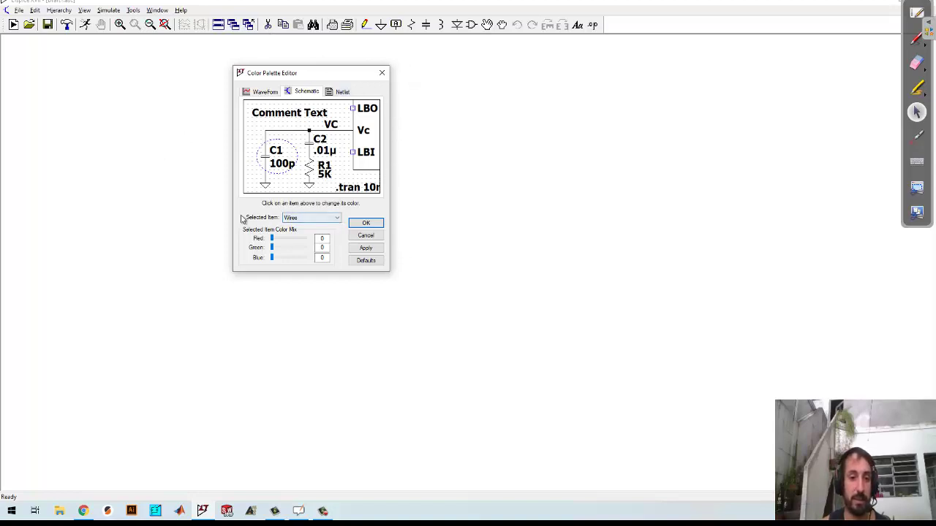
Try black and light blue mixes for the schematic's Background and return its red, green and blue to 255.
left_click(338, 218)
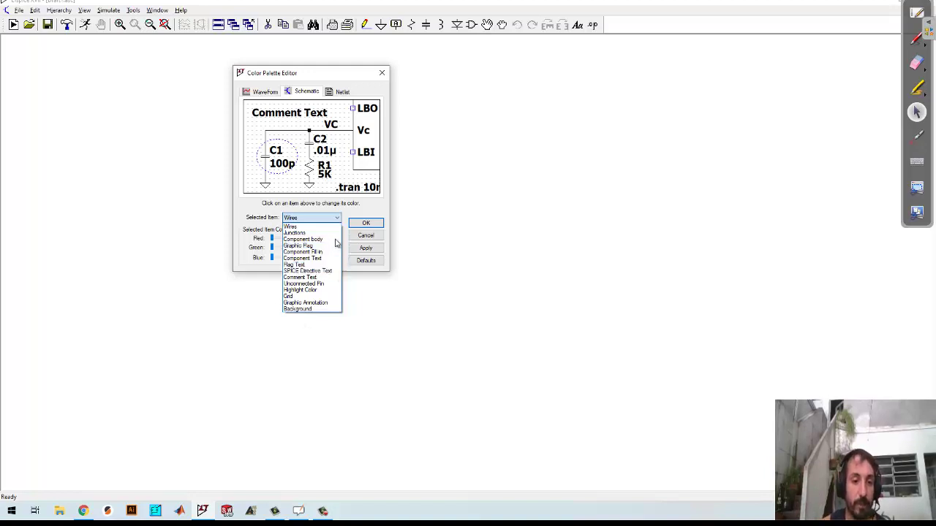
left_click(305, 309)
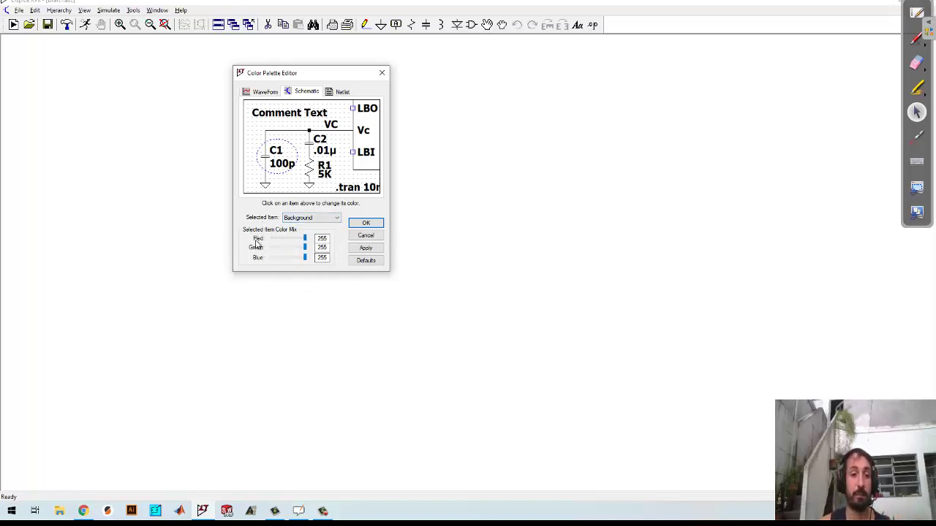
double_click(320, 239)
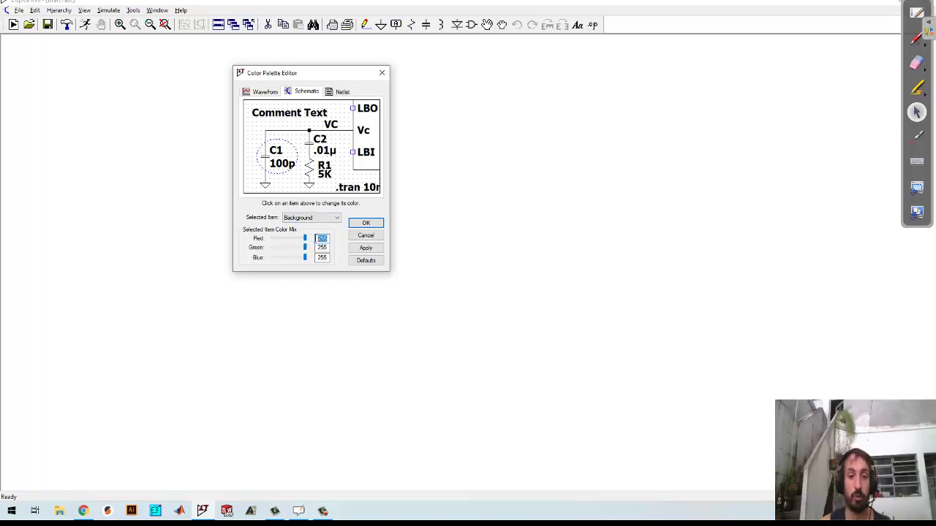
left_click(305, 239)
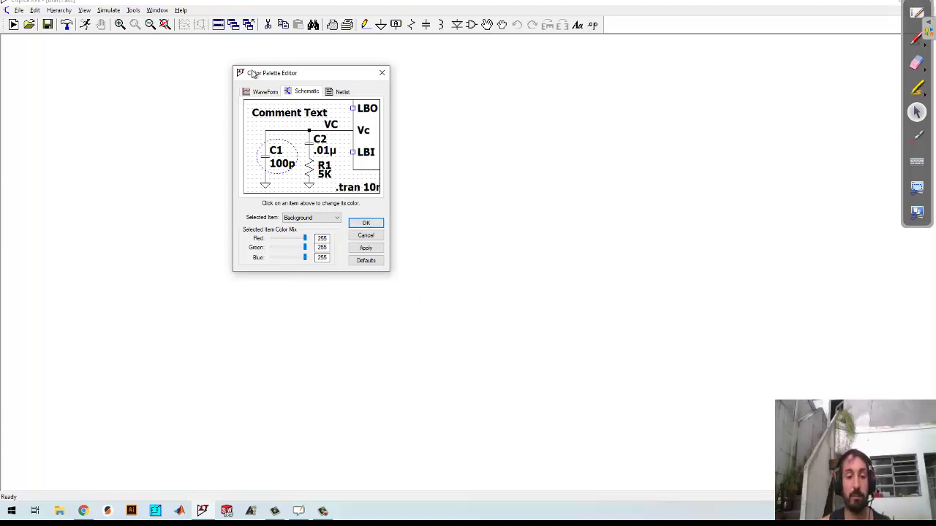
left_click_drag(304, 240, 224, 278)
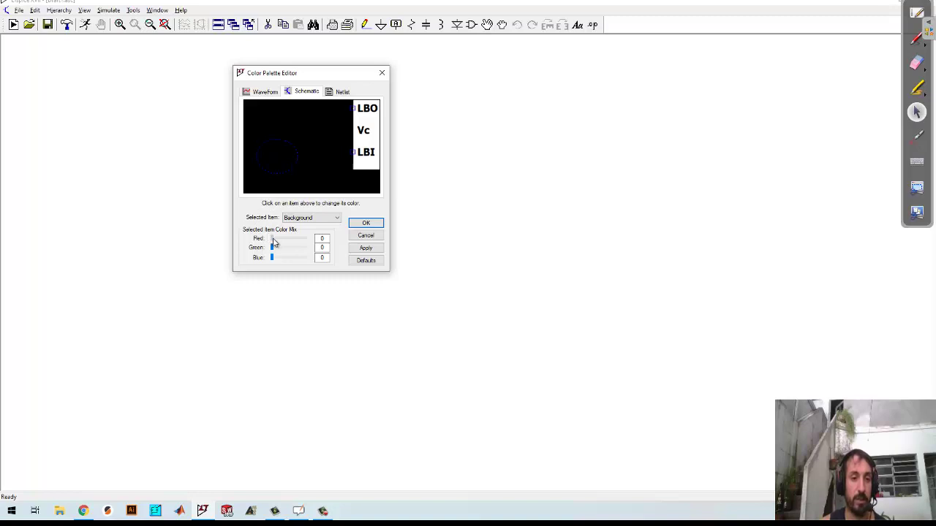
left_click_drag(274, 244, 305, 265)
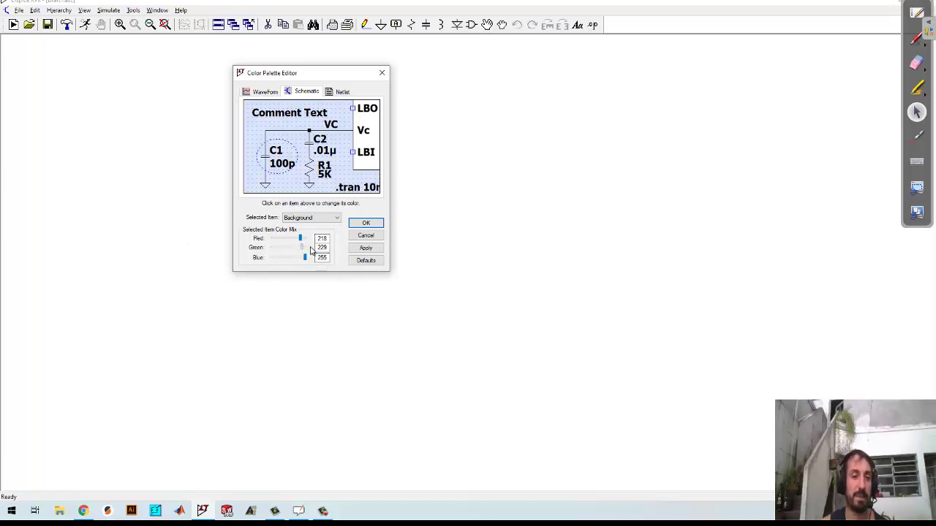
left_click_drag(301, 248, 324, 236)
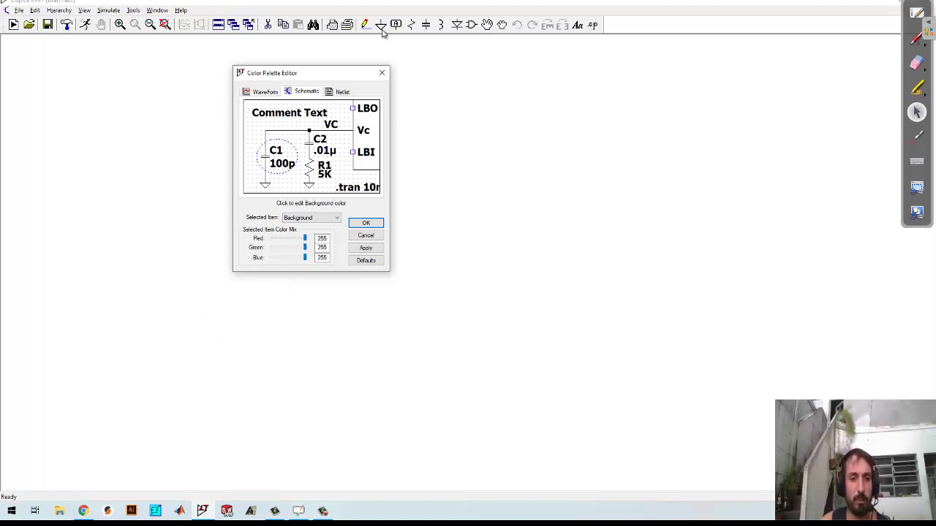
Review the schematic's color items with Wires selected and close the Color Palette Editor.
left_click(321, 218)
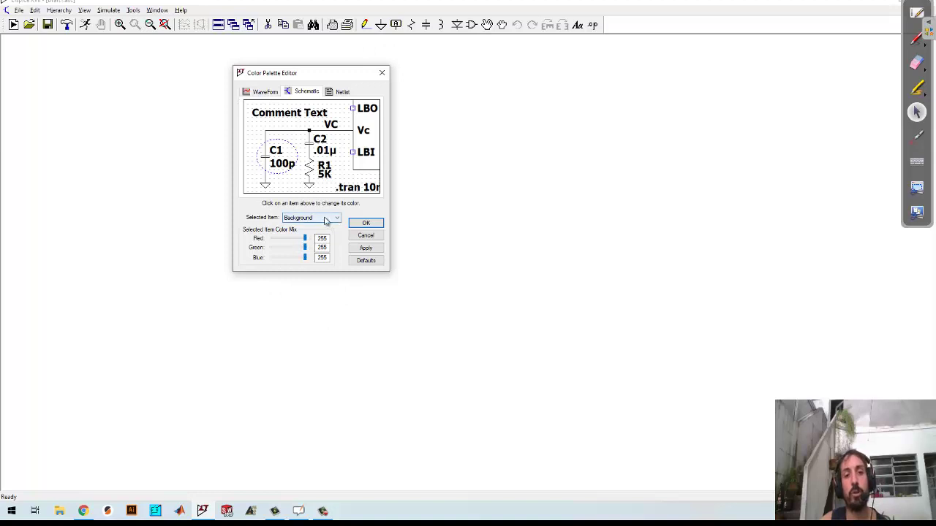
left_click(307, 227)
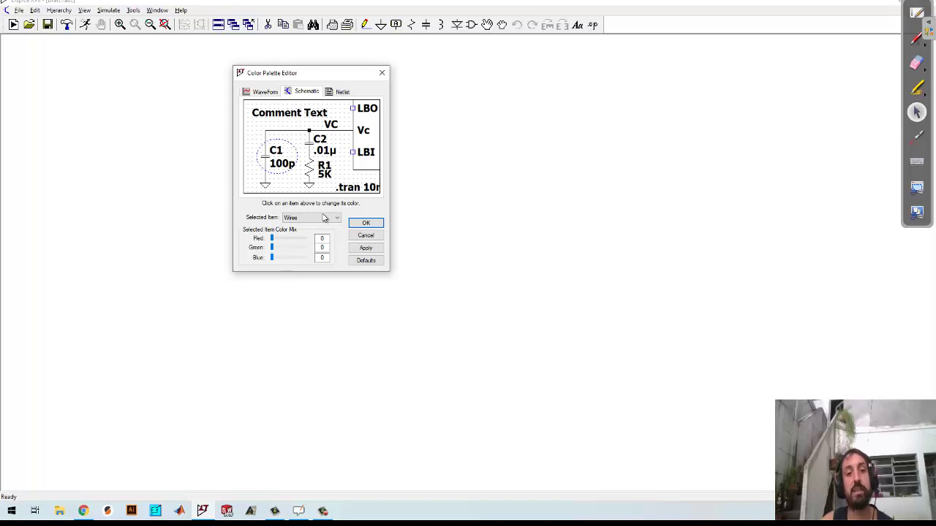
left_click(325, 217)
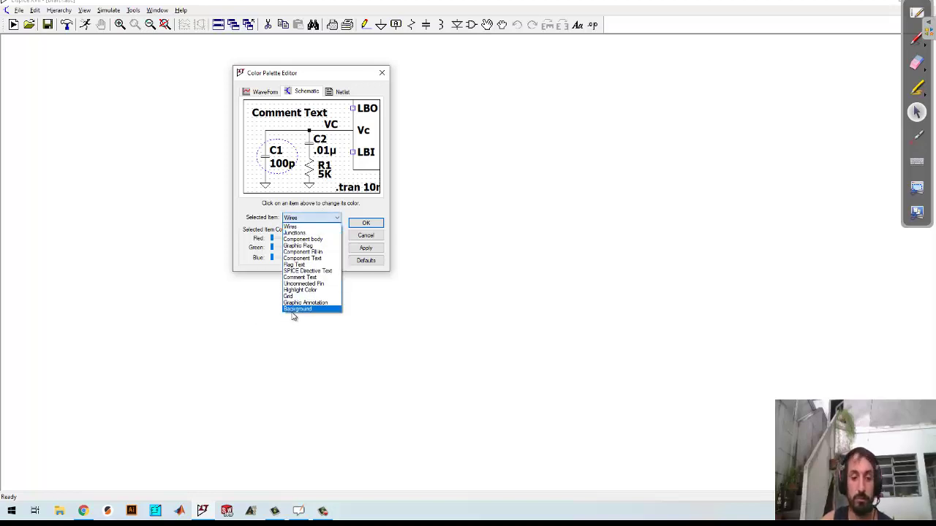
left_click(249, 217)
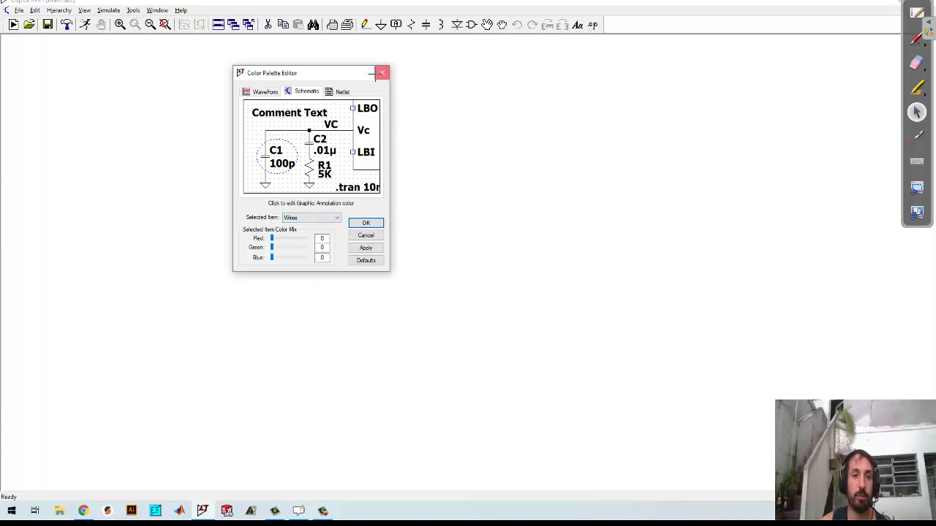
left_click(382, 73)
Reopen the Color Preferences, select the schematic's Background, apply its color mix and close the Color Palette Editor.
left_click(133, 10)
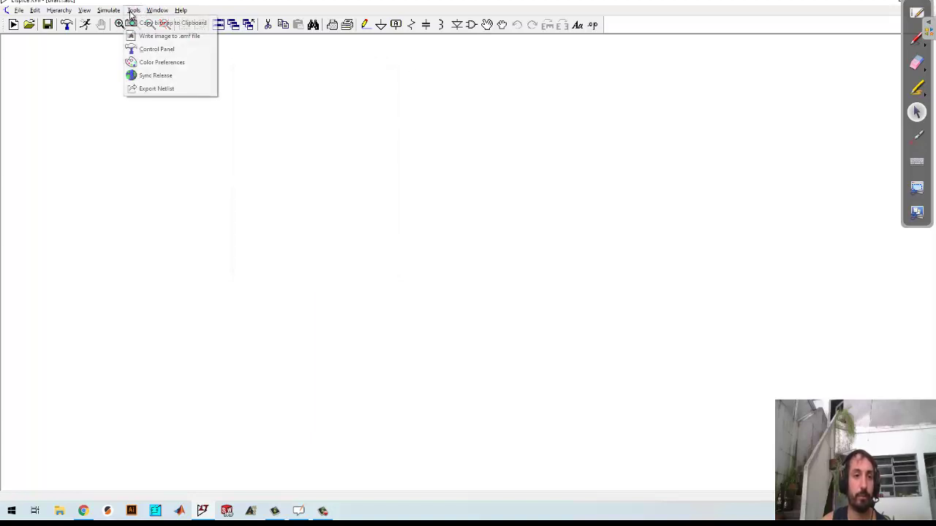
left_click(173, 64)
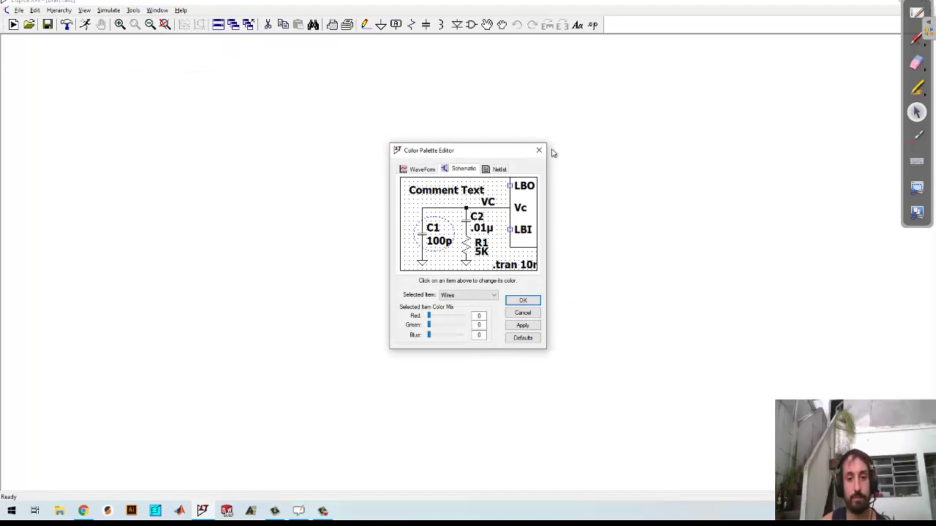
left_click(465, 295)
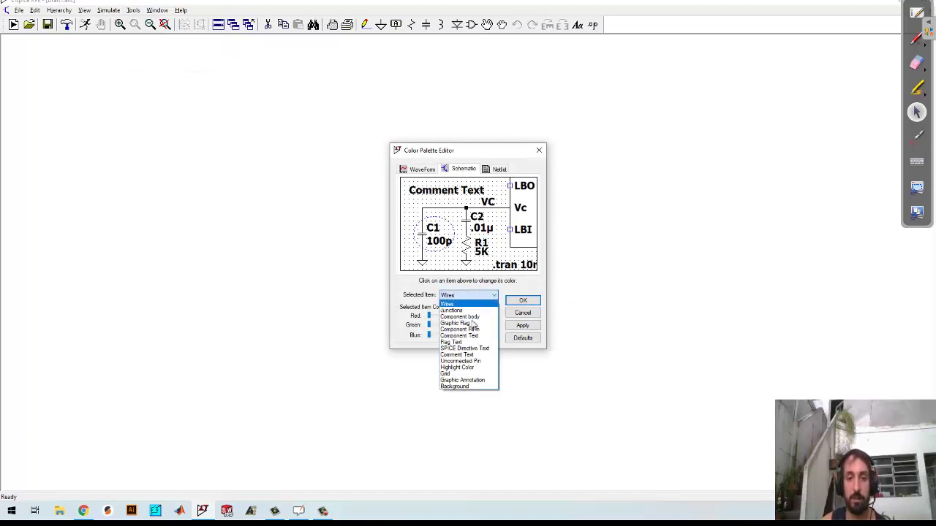
left_click(451, 383)
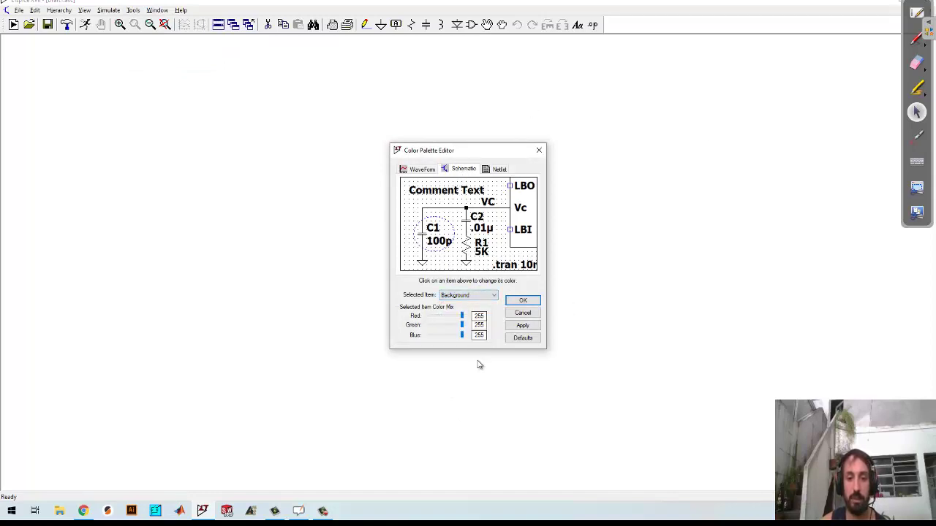
left_click(533, 327)
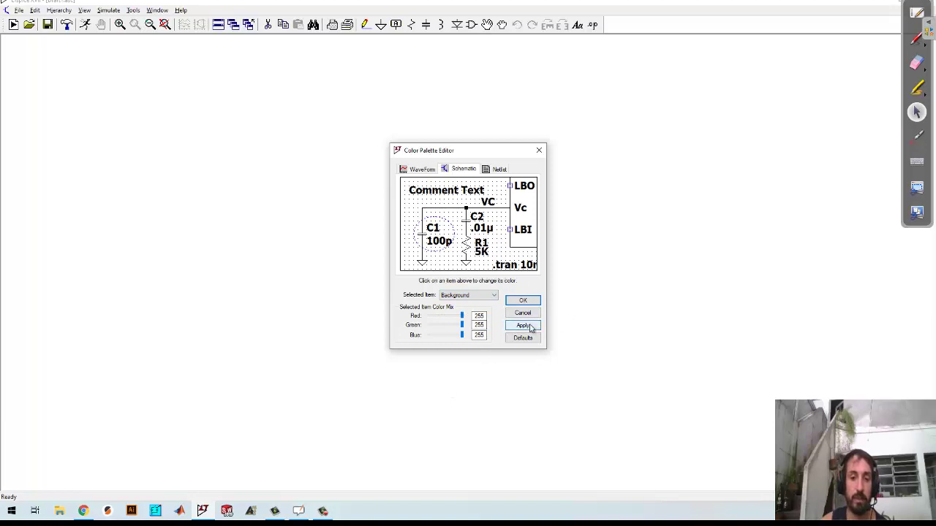
left_click(527, 327)
left_click(524, 315)
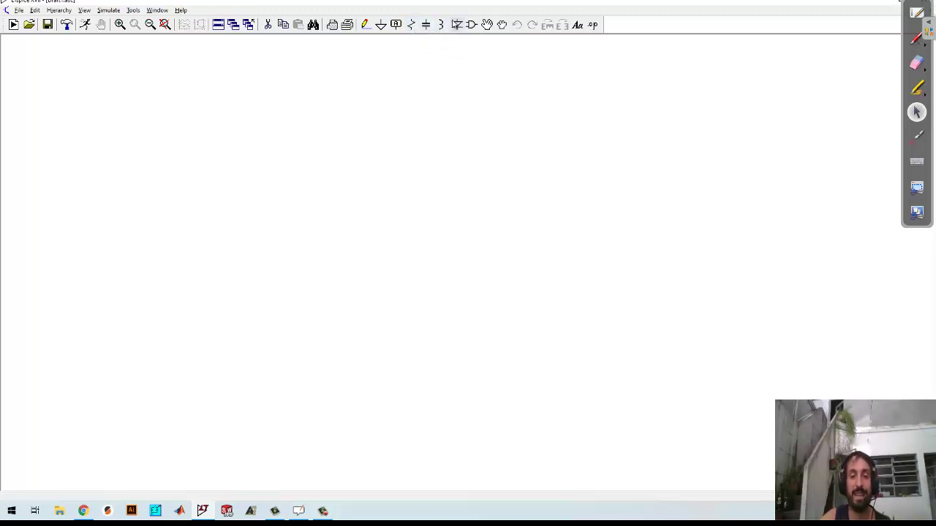
Start placing a new resistor and adjust the zoom to a comfortable size for its symbol.
left_click(442, 25)
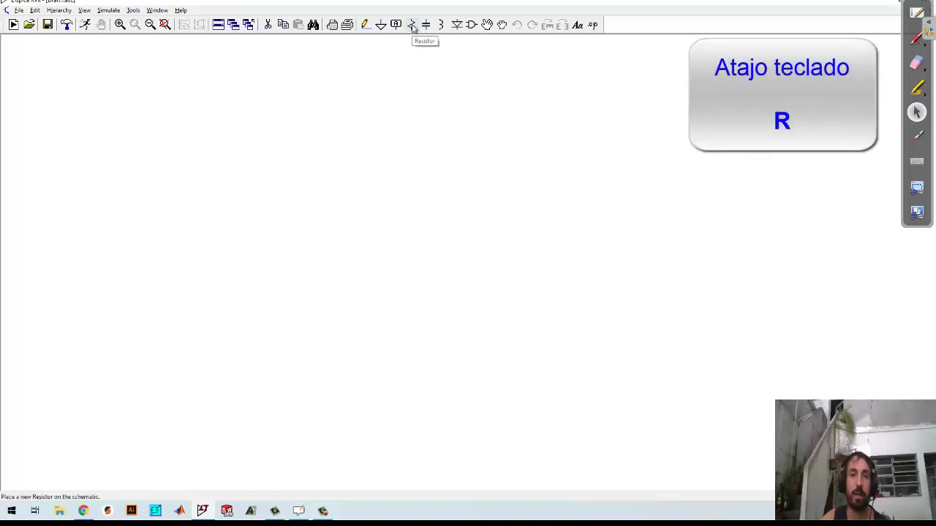
left_click(413, 27)
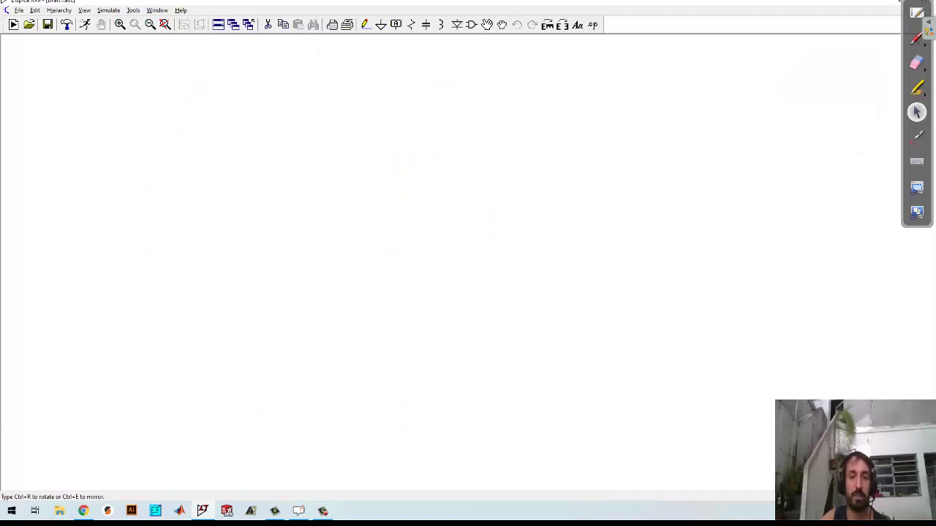
scroll(384, 230, "up", 3)
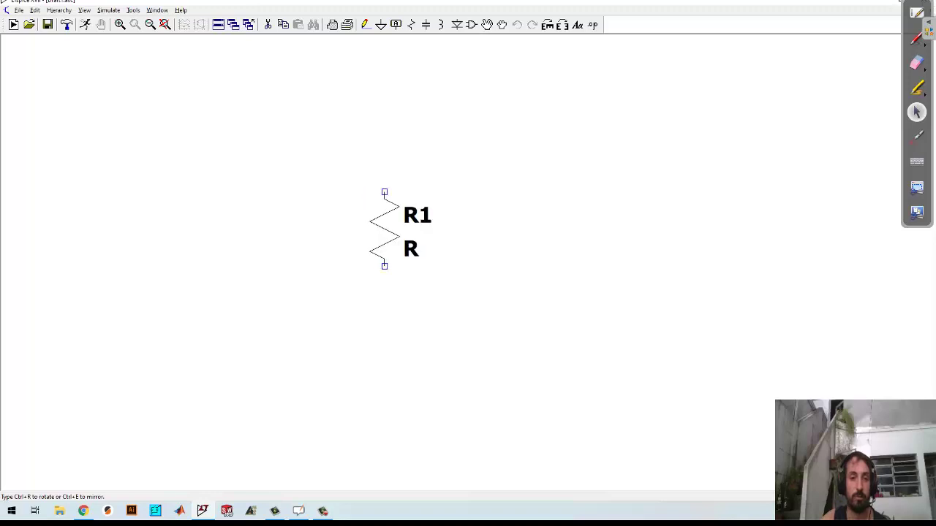
scroll(385, 230, "up", 1)
scroll(386, 231, "down", 3)
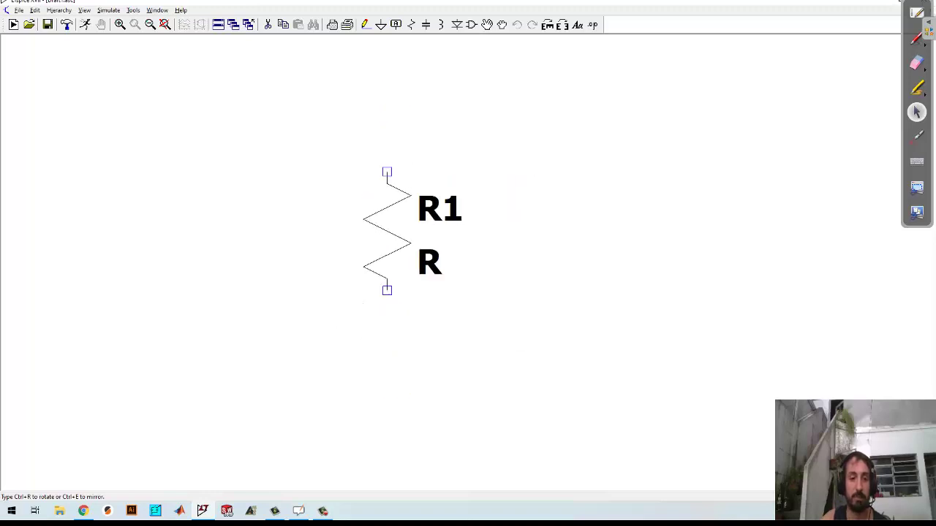
scroll(385, 230, "down", 2)
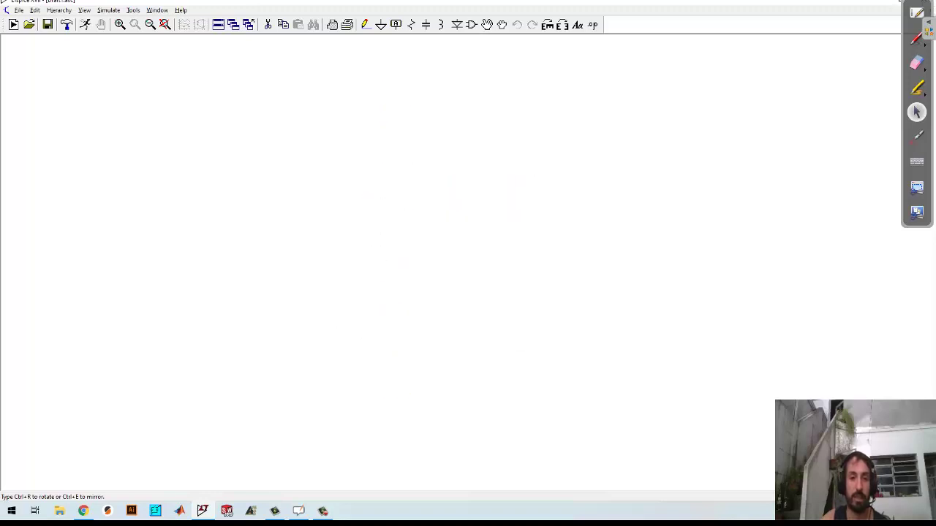
scroll(385, 230, "up", 3)
left_click(386, 224)
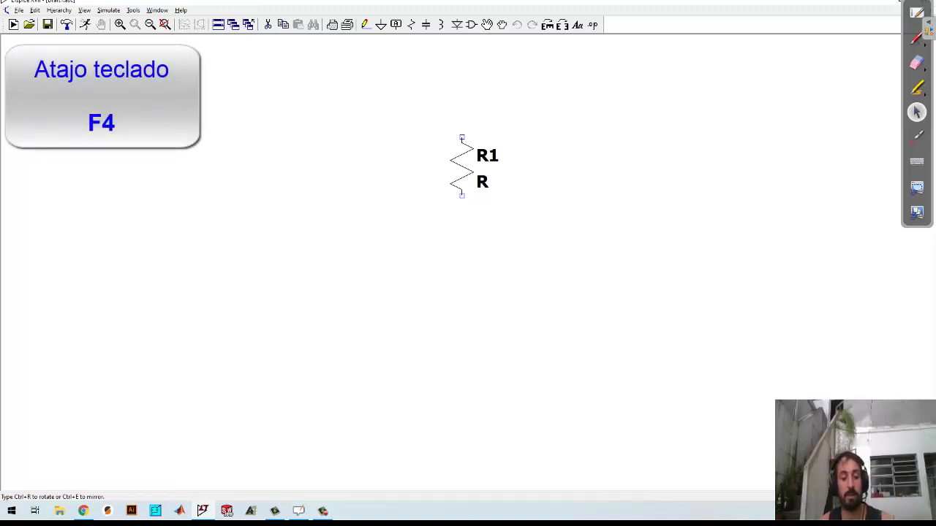
Rotate the resistor through its orientations and place it horizontally on the schematic.
key("ctrl+r")
key("ctrl+r")
key("ctrl+r")
key("ctrl+r")
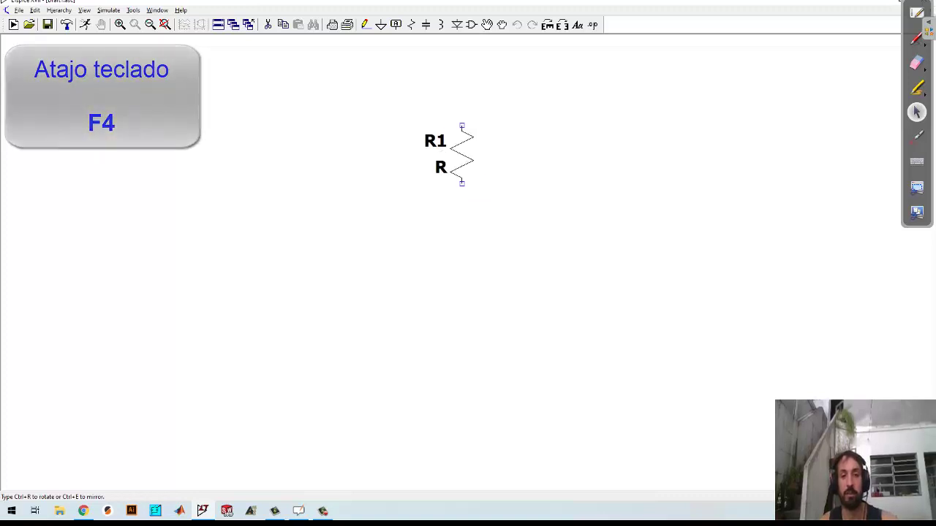
key("ctrl+r")
key("ctrl+r")
key("ctrl+r")
key("ctrl+r")
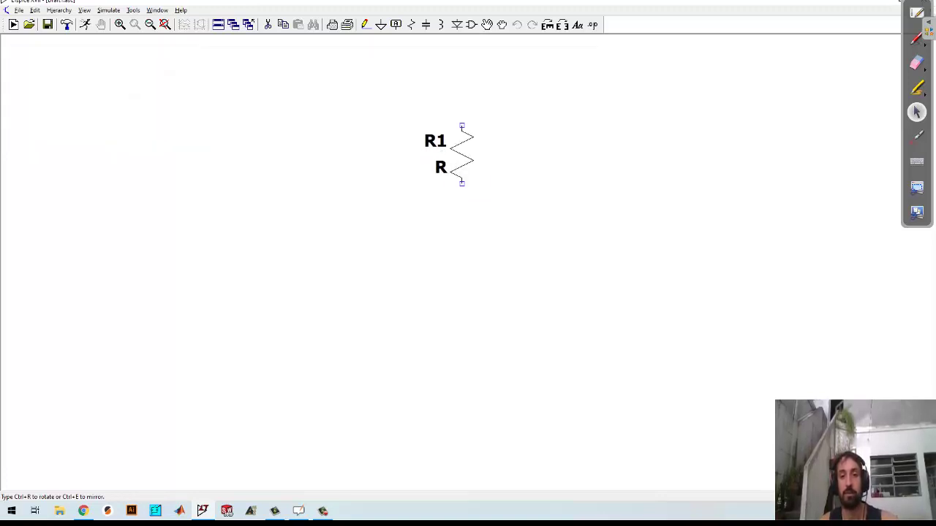
key("ctrl+r")
key("ctrl+r")
key("ctrl+r")
key("ctrl+r")
key("ctrl+r")
key("ctrl+r")
key("ctrl+r")
key("ctrl+r")
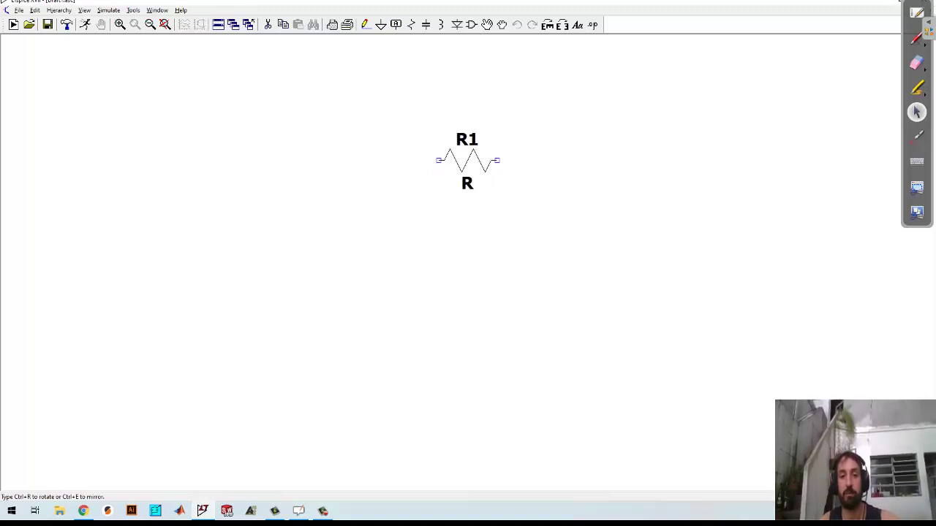
key("ctrl+r")
key("ctrl+r")
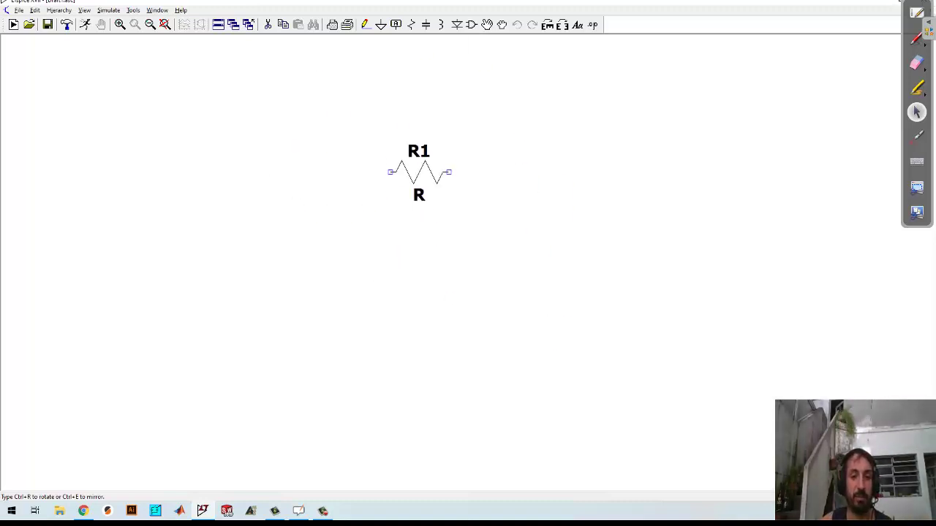
left_click(420, 160)
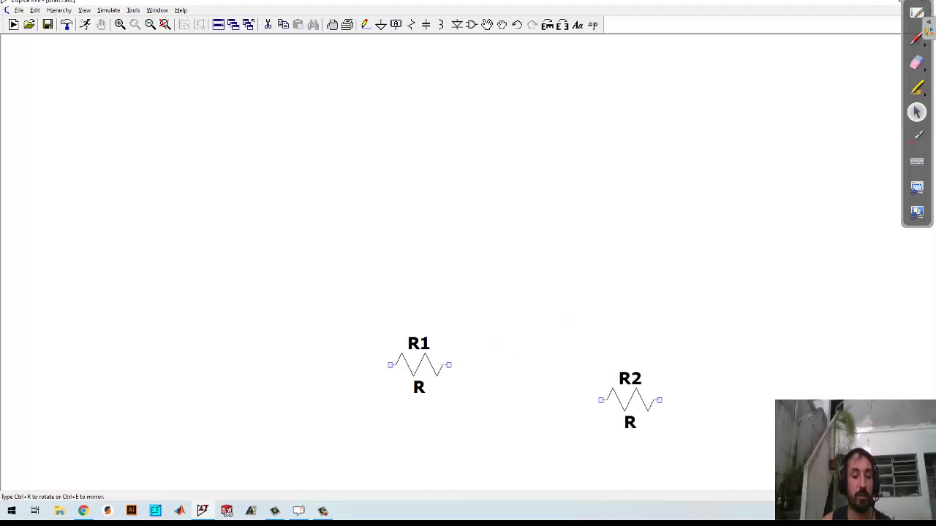
Place a vertical second resistor and a horizontal third one in line with R1, with the vertical one between and below, and end placement.
key("ctrl+r")
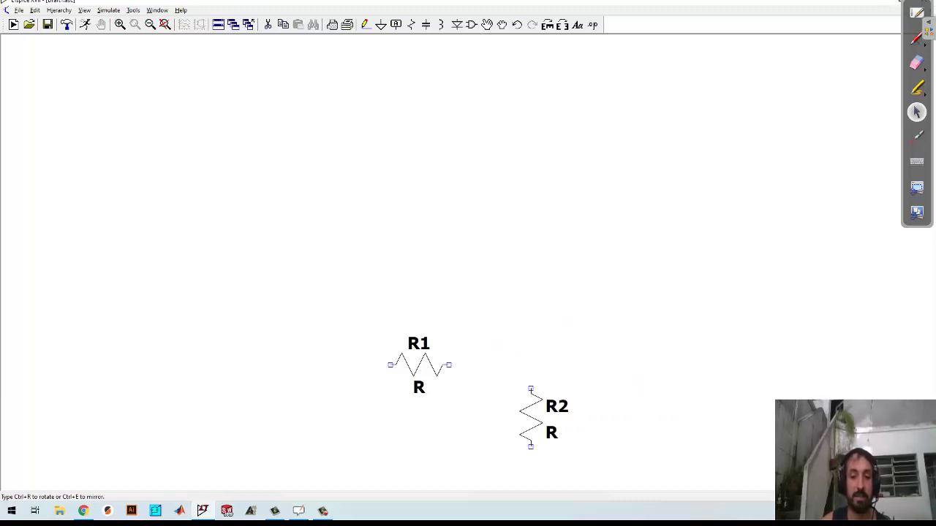
key("ctrl+r")
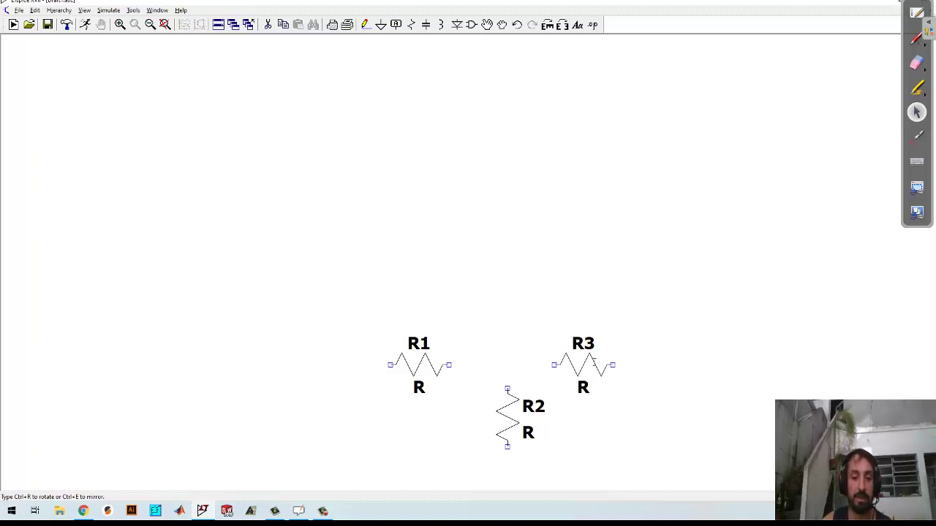
left_click(583, 365)
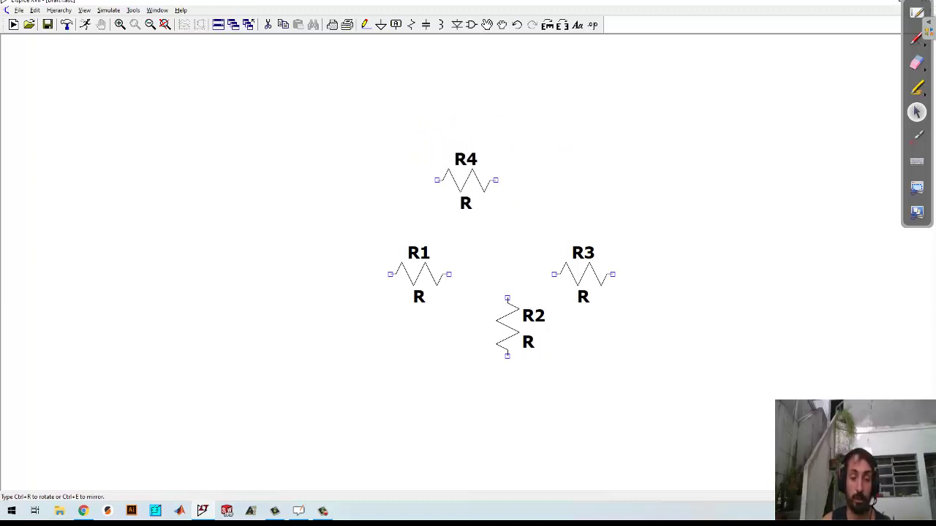
key("Escape")
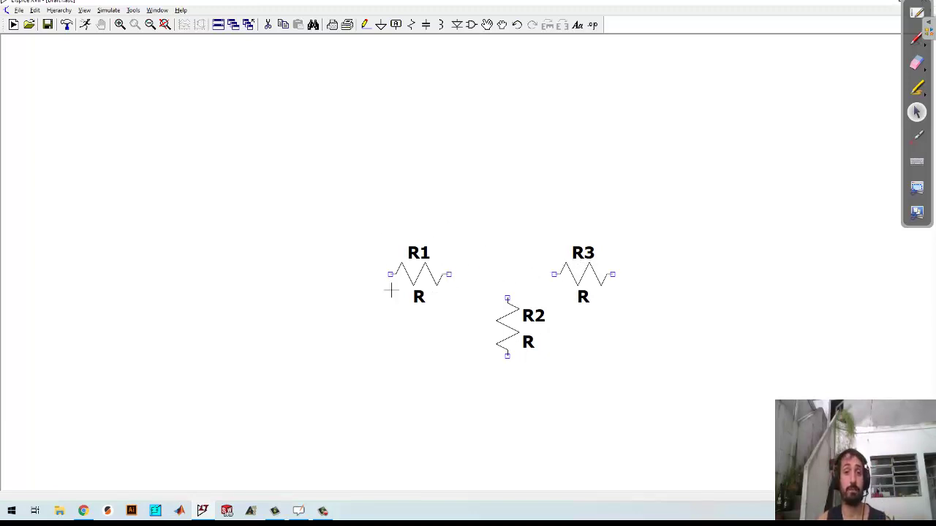
Draw a straight wire between the facing terminals of R1 and R3.
key("F3")
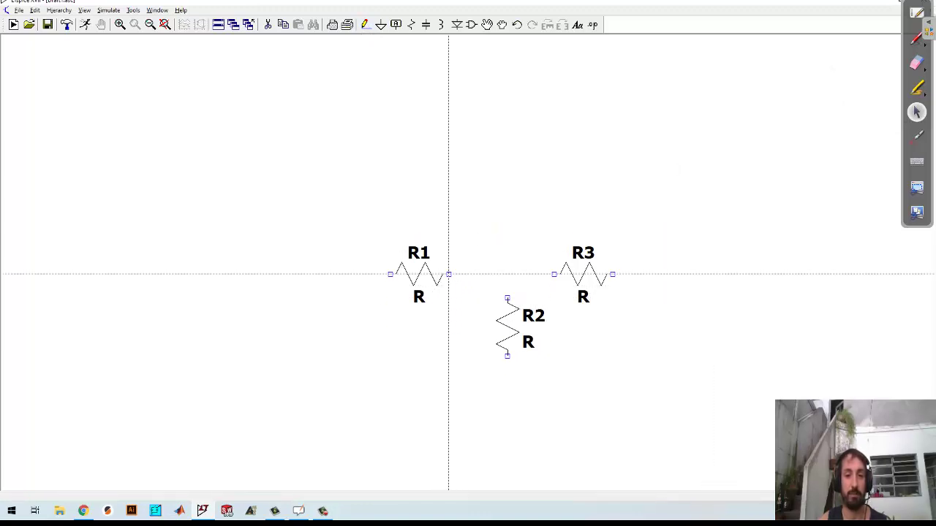
left_click(448, 275)
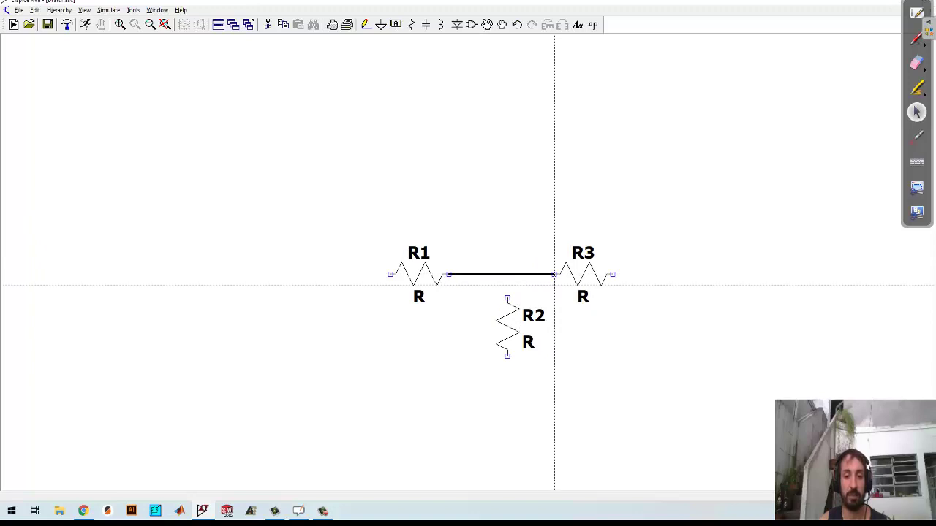
left_click(554, 274)
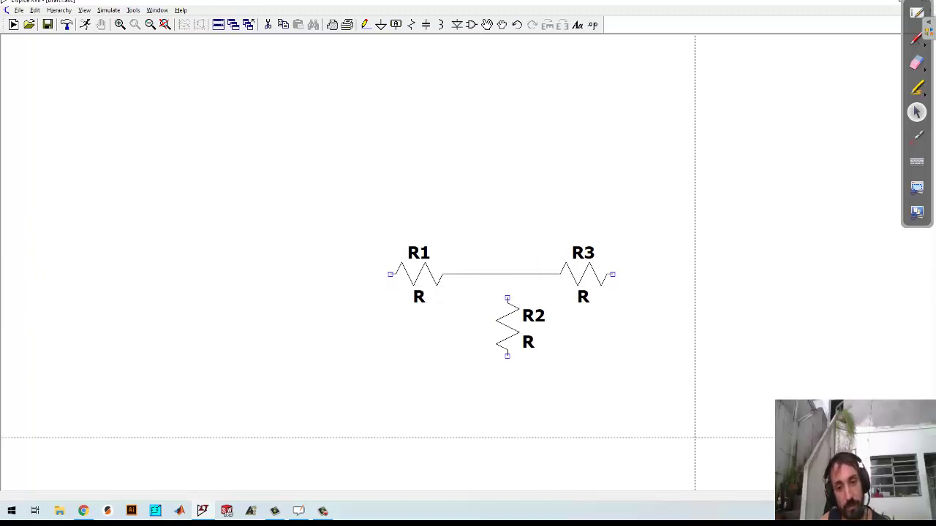
scroll(413, 274, "up", 1)
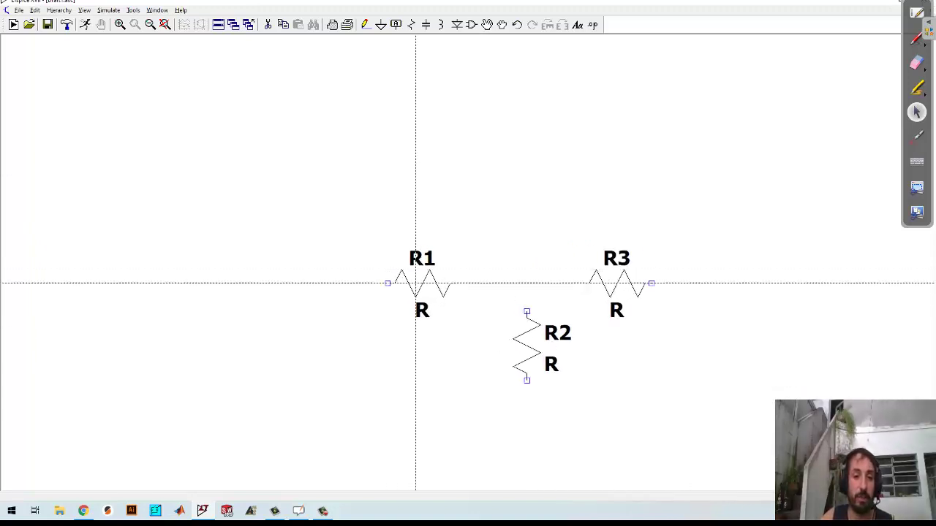
scroll(415, 283, "up", 3)
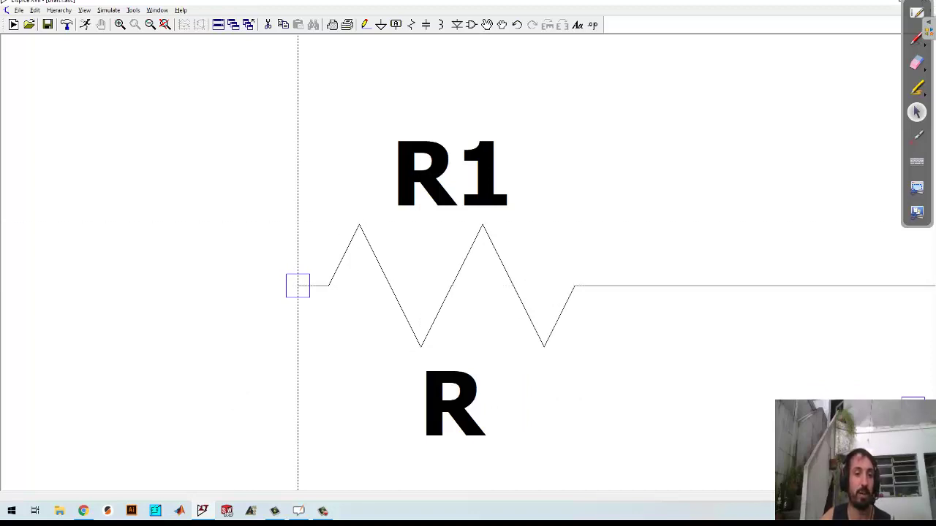
scroll(297, 288, "down", 1)
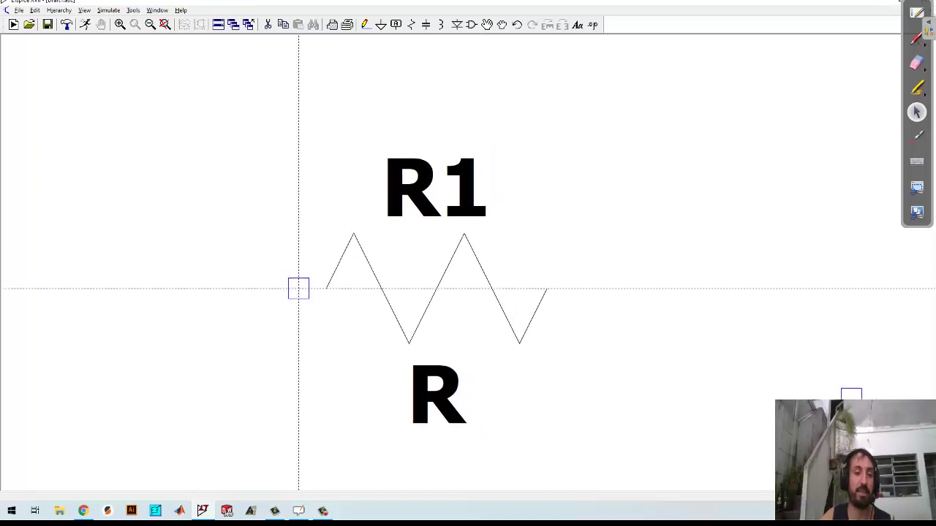
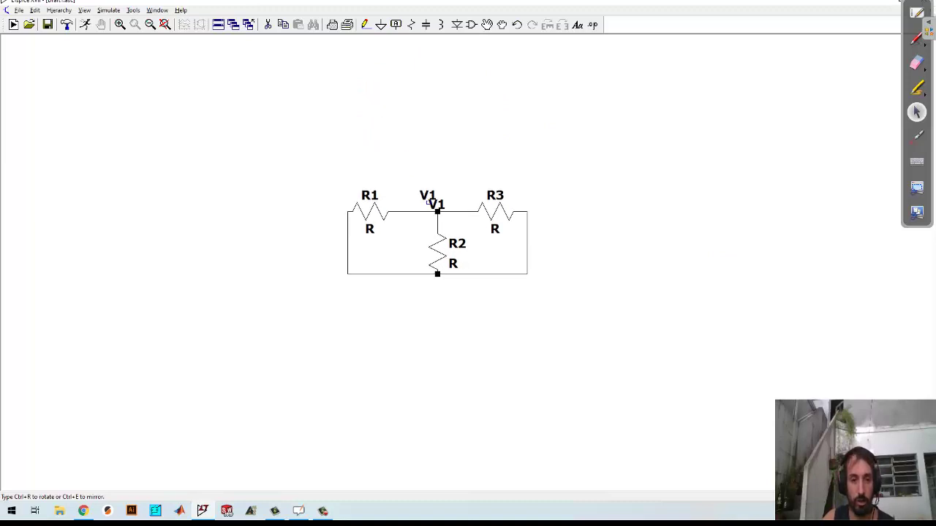
Place another V1 net label at the end of R1 facing the middle node and finish labelling.
left_click(384, 218)
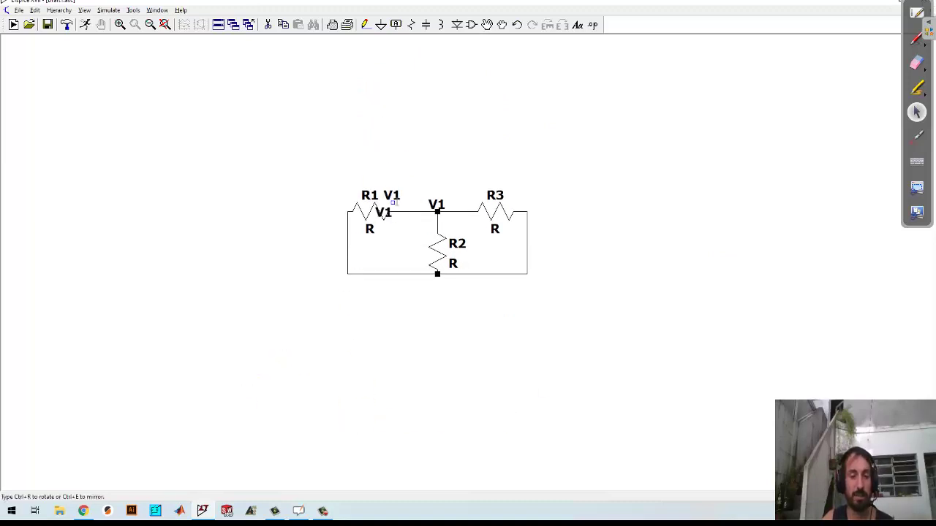
key("Escape")
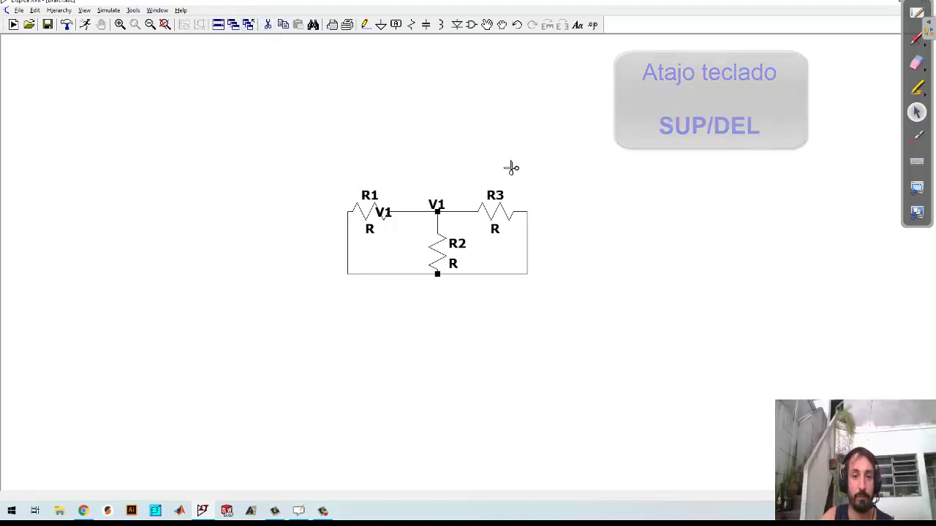
Delete R3, the wires on its side of the circuit, the V1 label at the middle node and the wire above R2.
left_click_drag(615, 129, 467, 299)
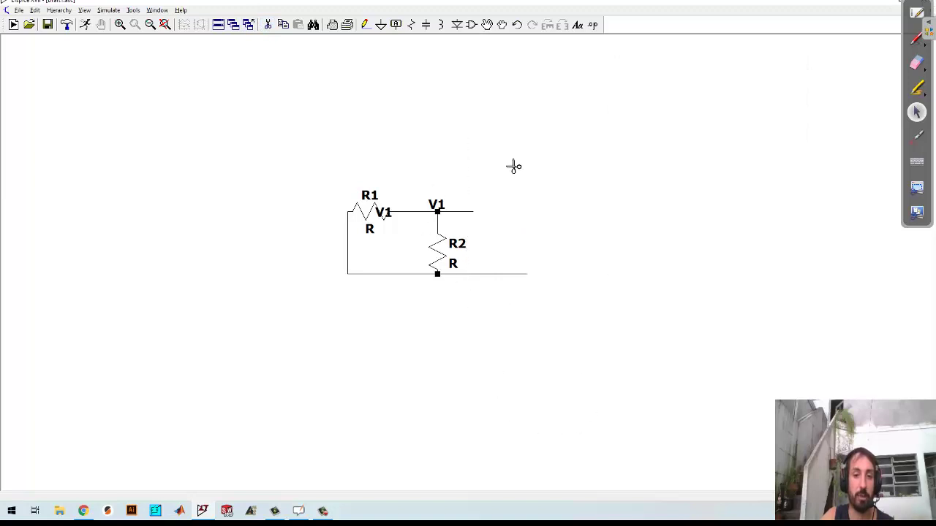
left_click_drag(520, 236, 407, 284)
left_click_drag(459, 310, 477, 181)
left_click_drag(517, 148, 433, 215)
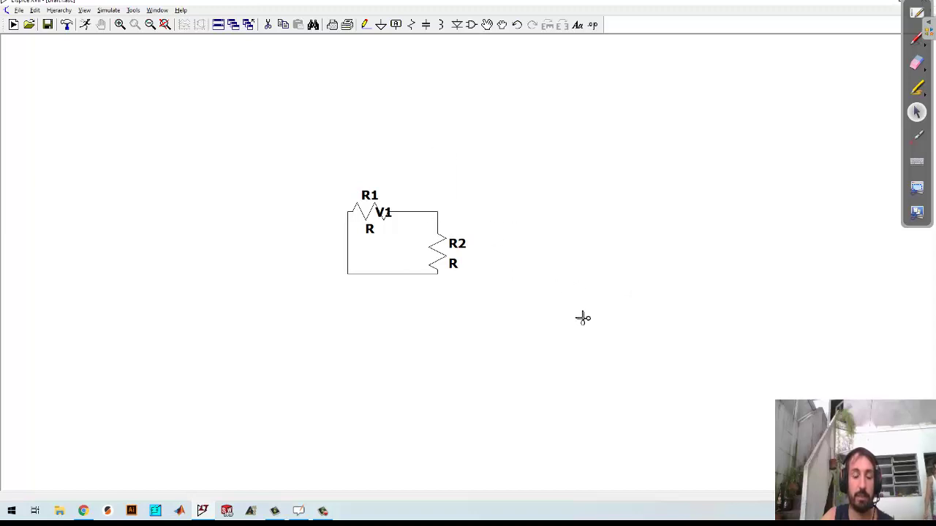
left_click_drag(537, 192, 434, 254)
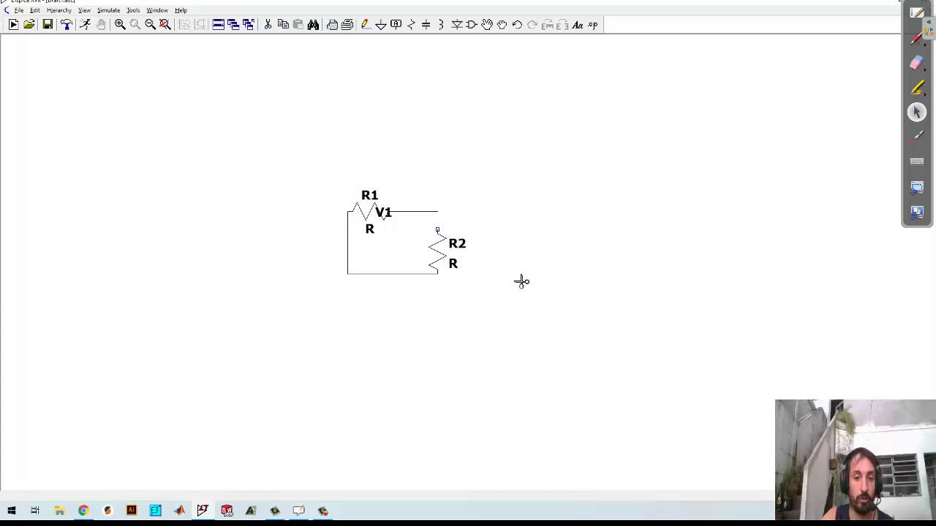
left_click_drag(517, 217, 434, 258)
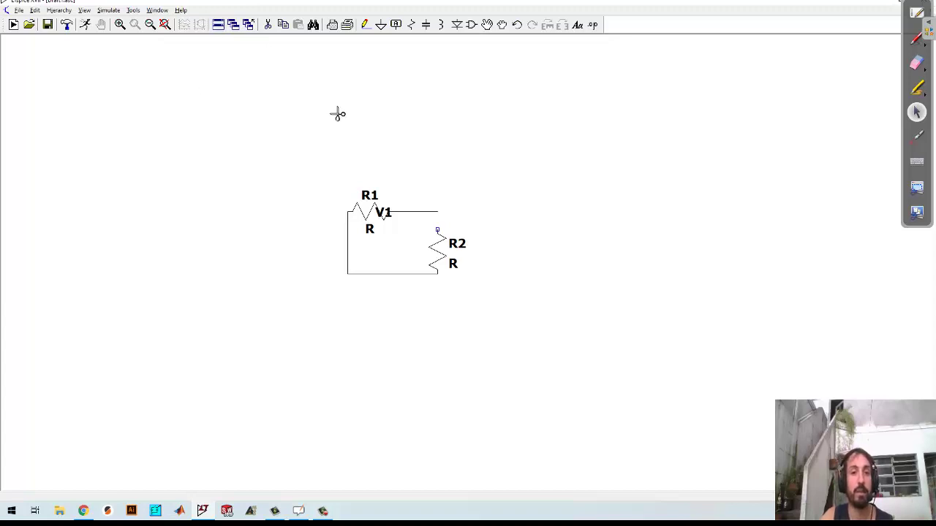
left_click(283, 24)
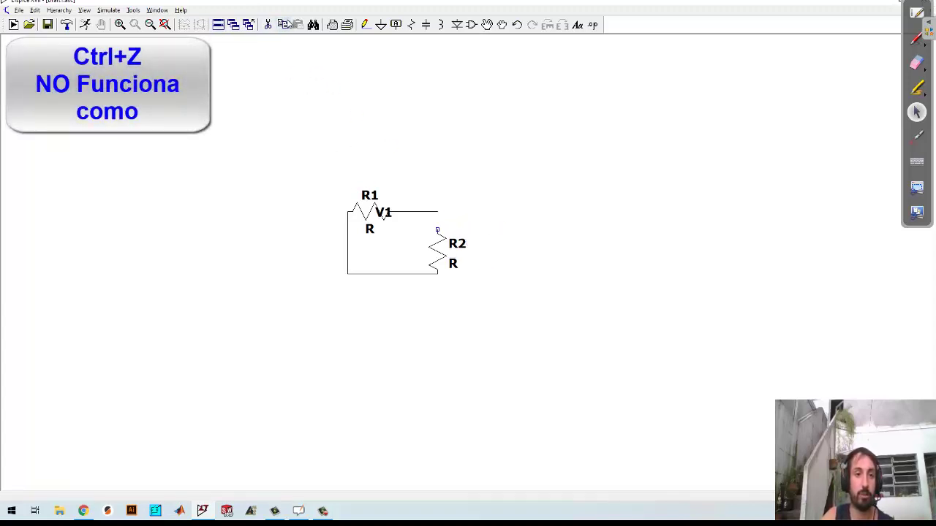
Duplicate R2 as a separate resistor beside it, and copy the R1–R2 circuit with its wires farther along the same row.
left_click(444, 263)
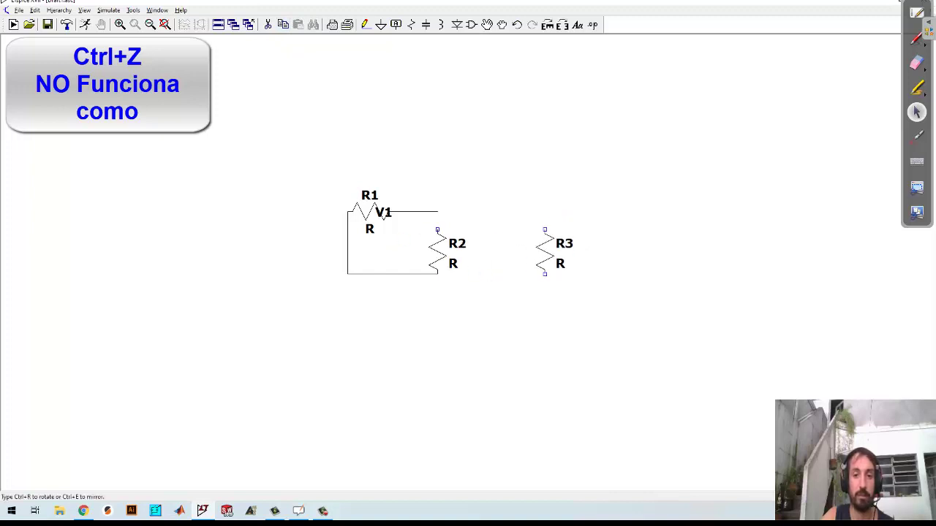
left_click(552, 252)
left_click_drag(224, 95, 516, 344)
left_click(856, 344)
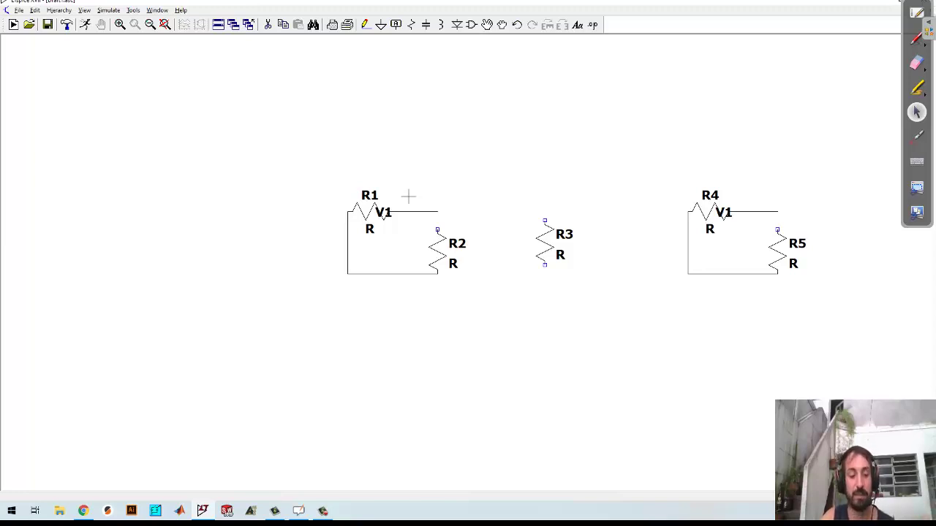
key("ctrl+z")
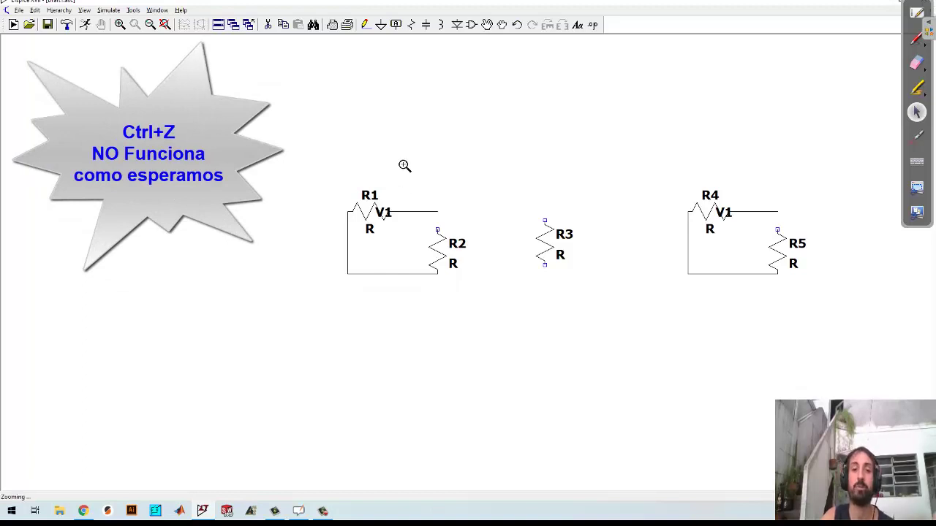
left_click(405, 165)
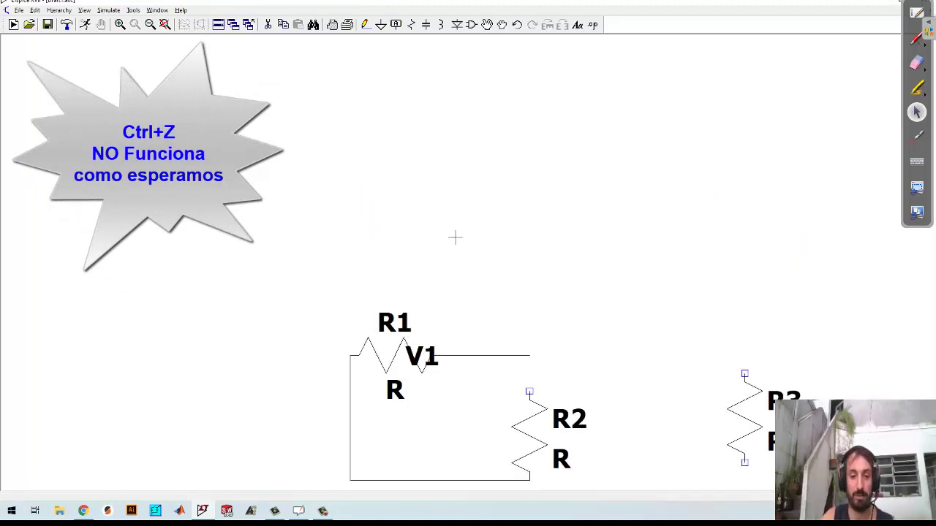
scroll(481, 242, "up", 3)
scroll(516, 244, "down", 6)
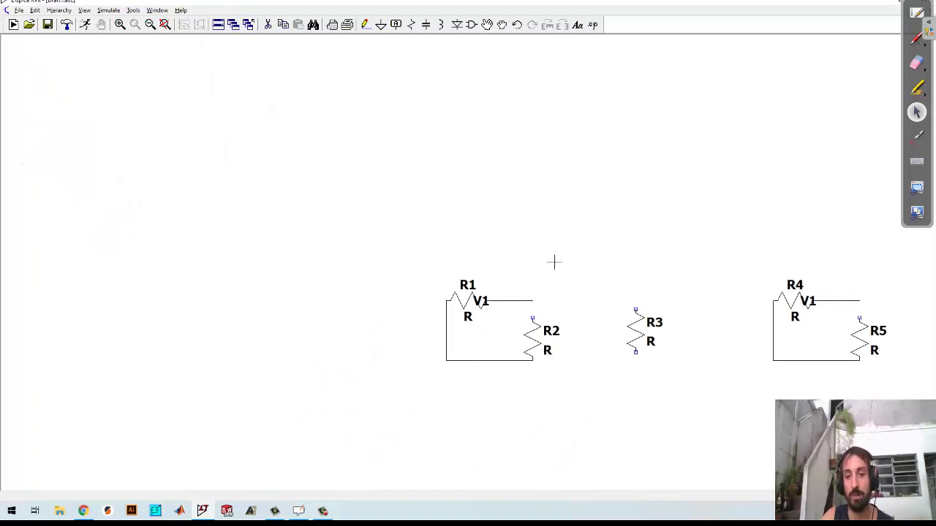
scroll(560, 263, "up", 1)
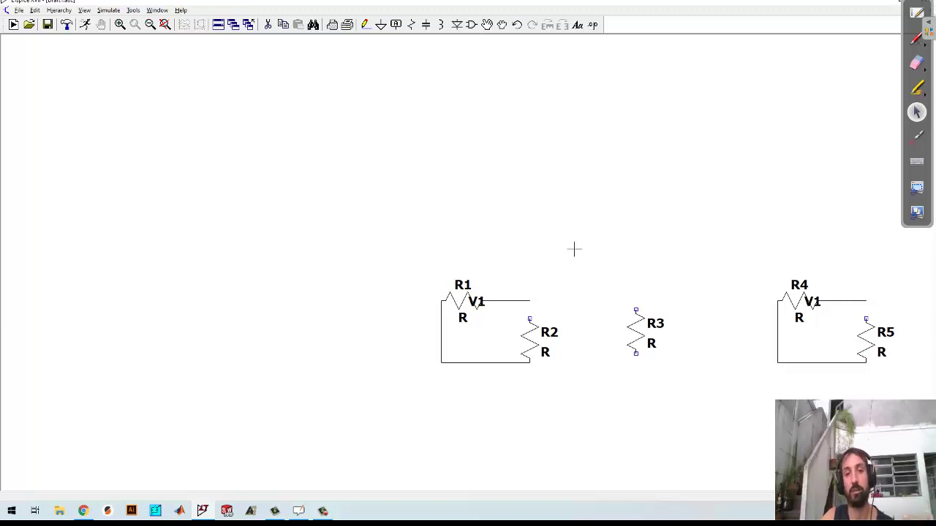
Undo the duplications, the deletions and the V1 labels one by one, and redo the V1 label at the middle node.
left_click(517, 26)
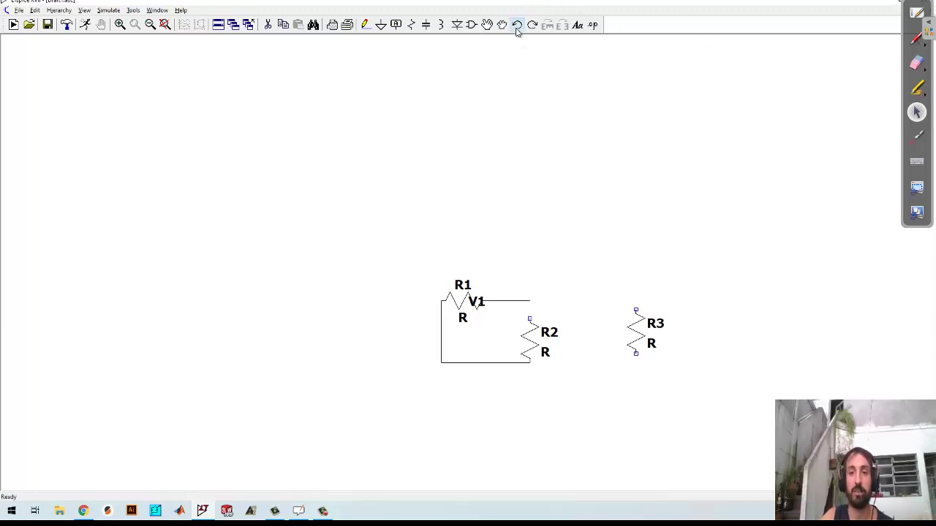
left_click(516, 26)
key("F7")
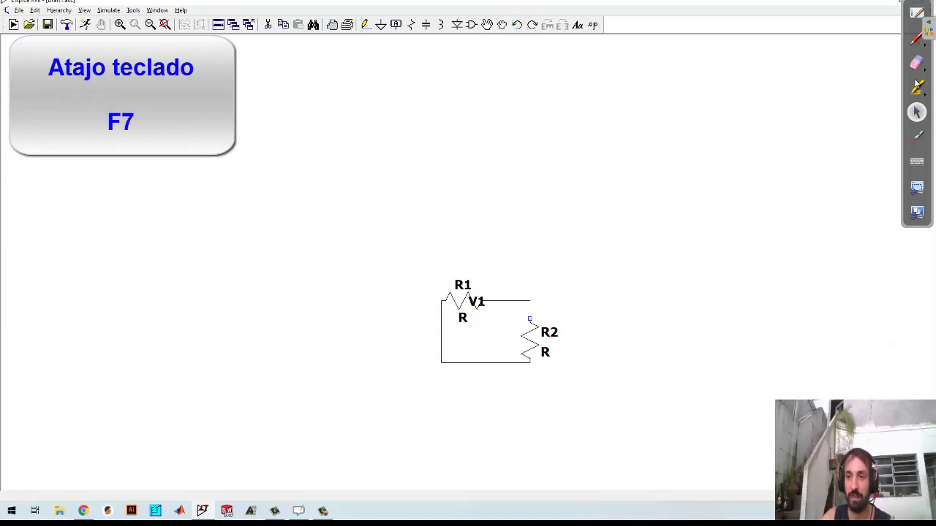
key("F9")
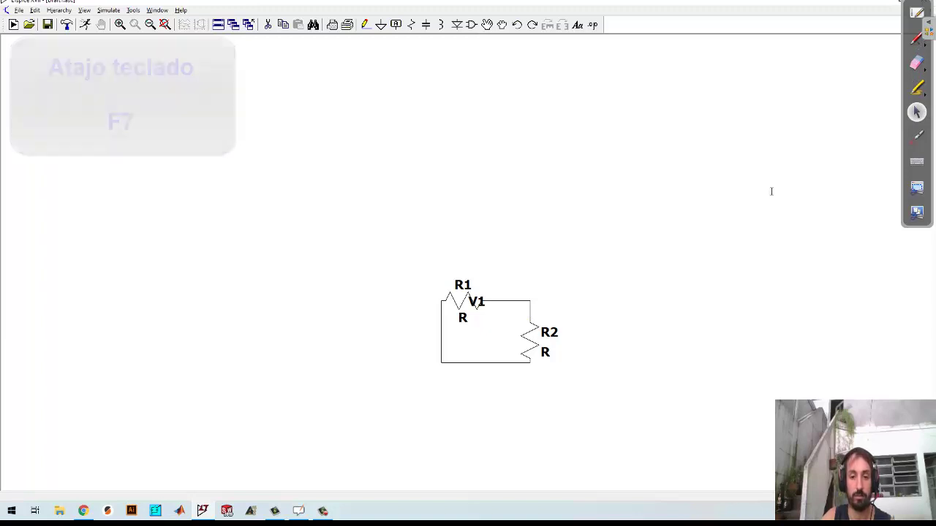
key("F9")
key("F9")
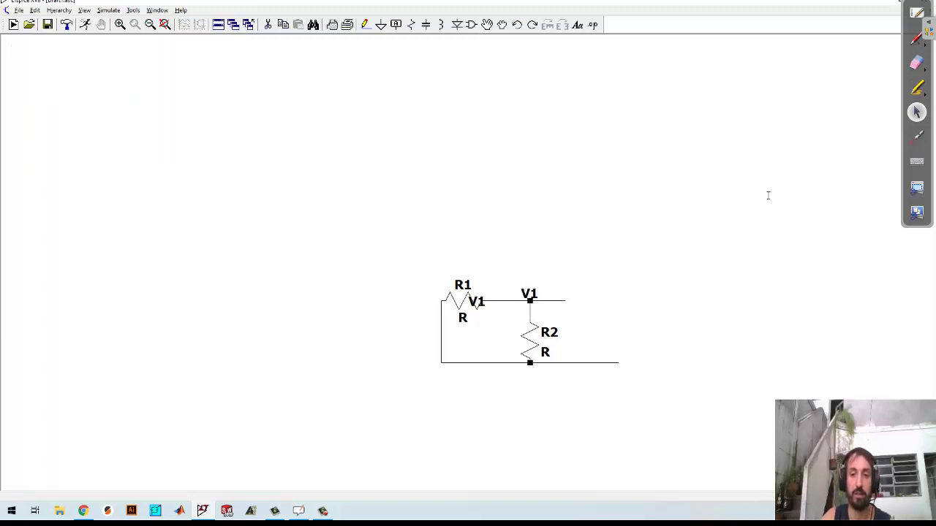
key("F9")
key("F9")
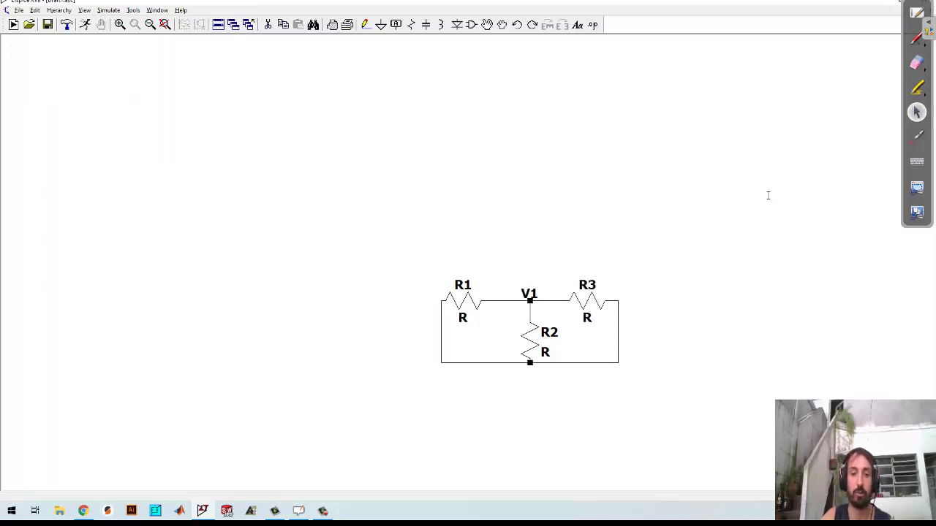
key("F9")
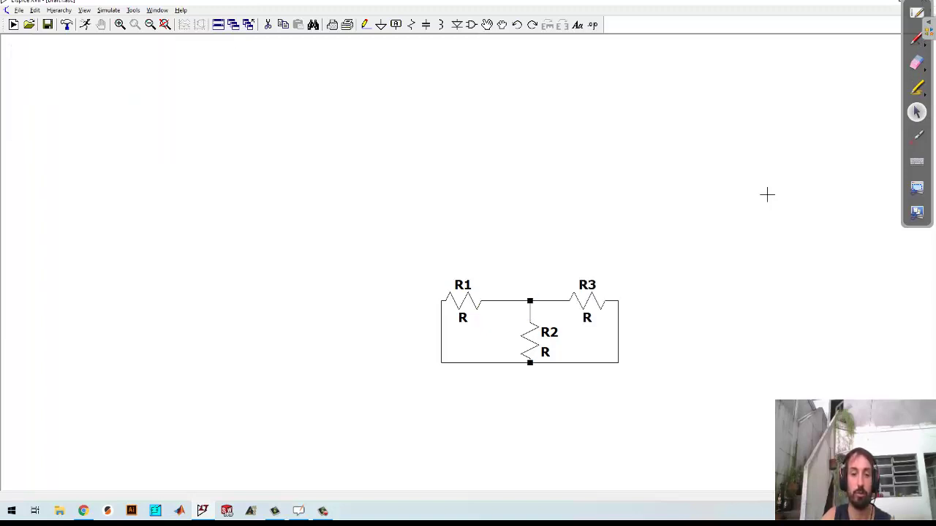
left_click(531, 26)
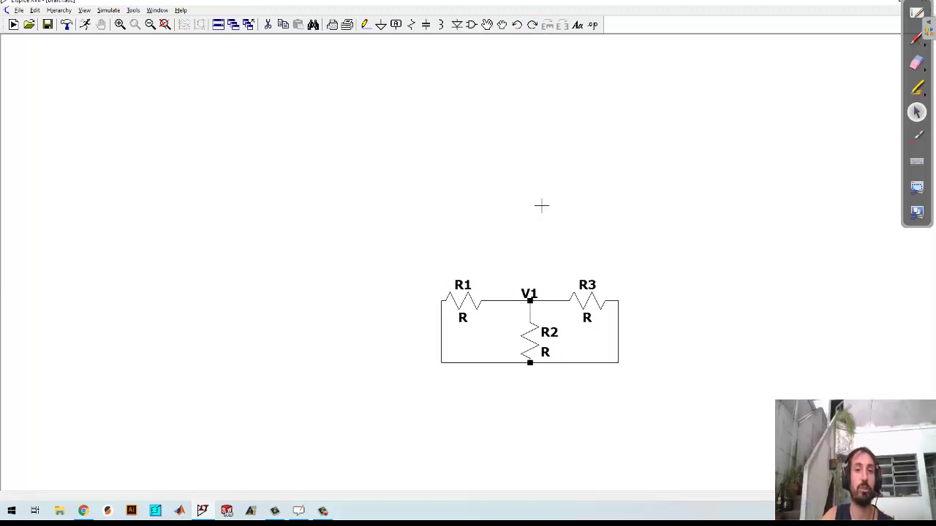
Move R3 without its wires to an empty area above the circuit, and undo the move.
left_click(486, 25)
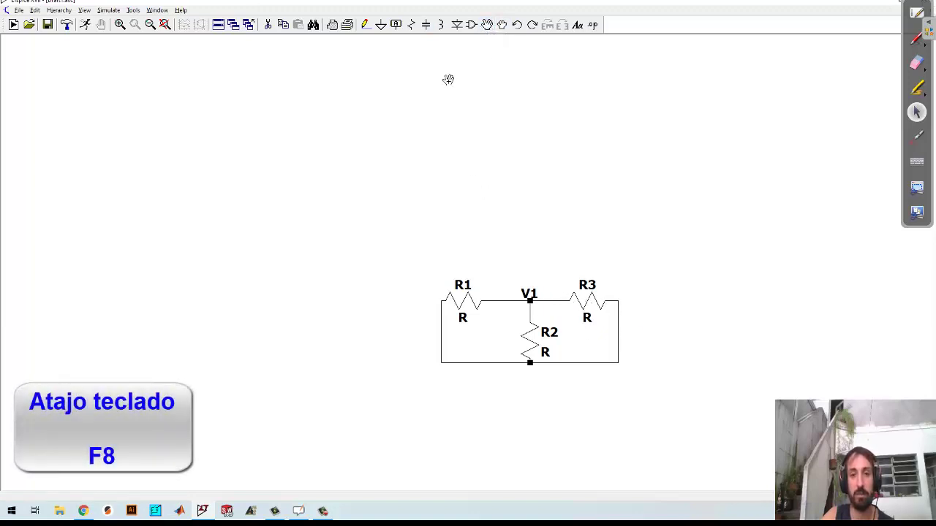
left_click(502, 25)
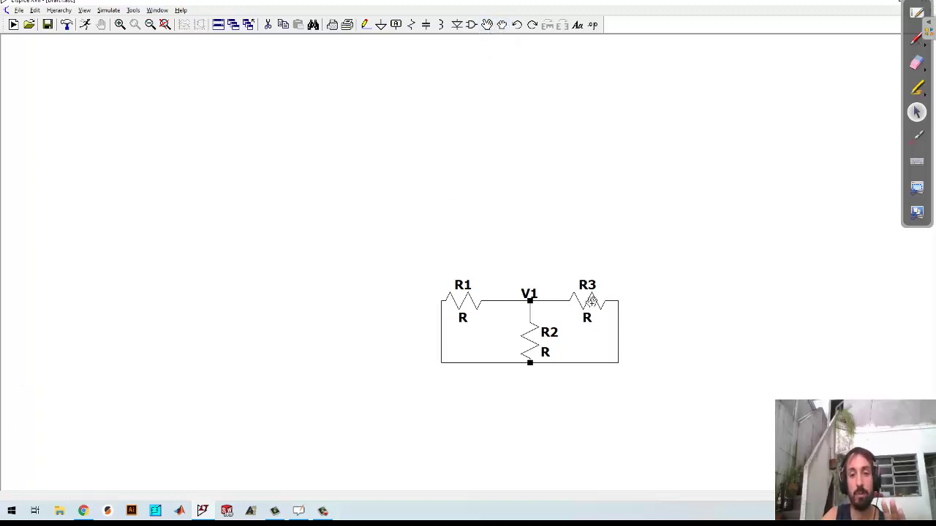
left_click(588, 302)
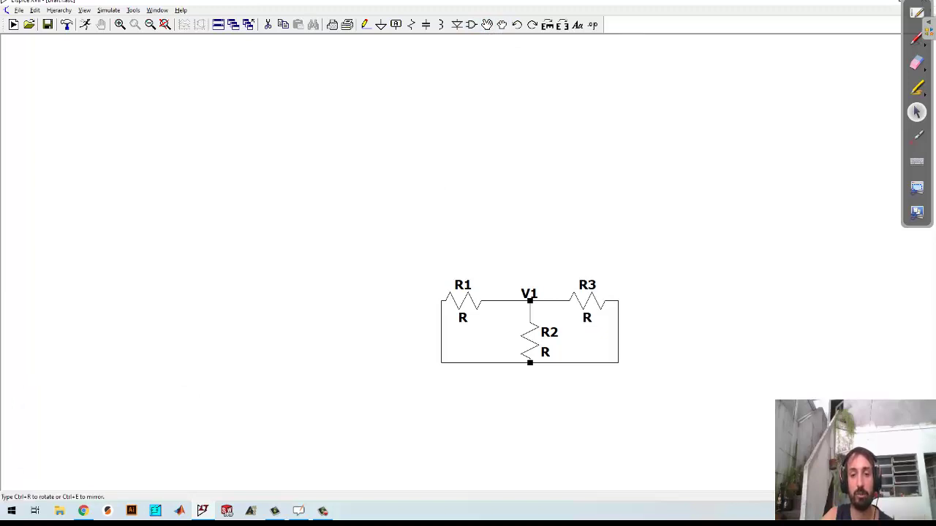
left_click(728, 134)
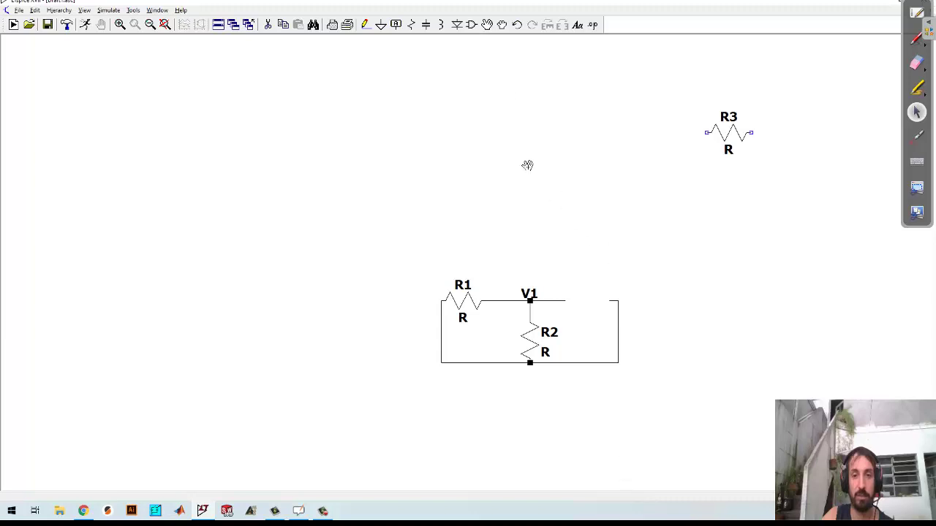
left_click(517, 27)
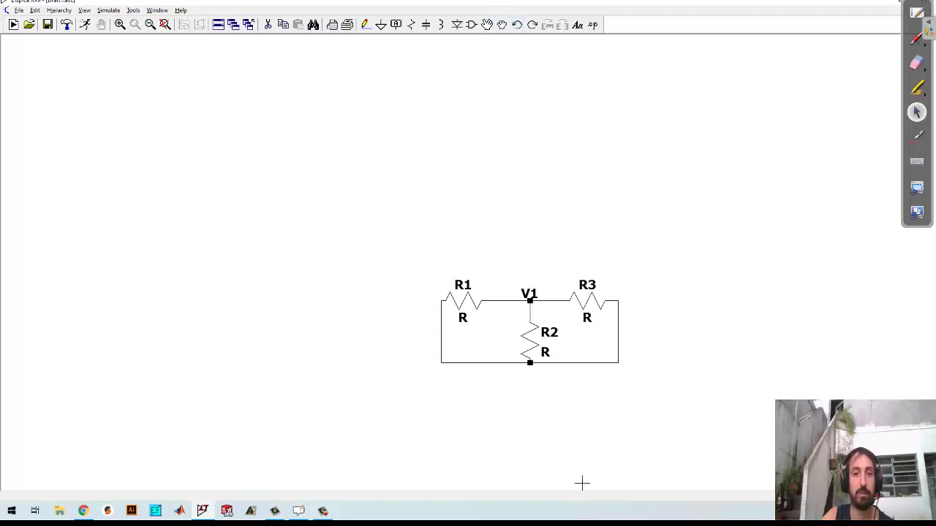
Relocate R3 well above the circuit while keeping its wires attached.
left_click(502, 26)
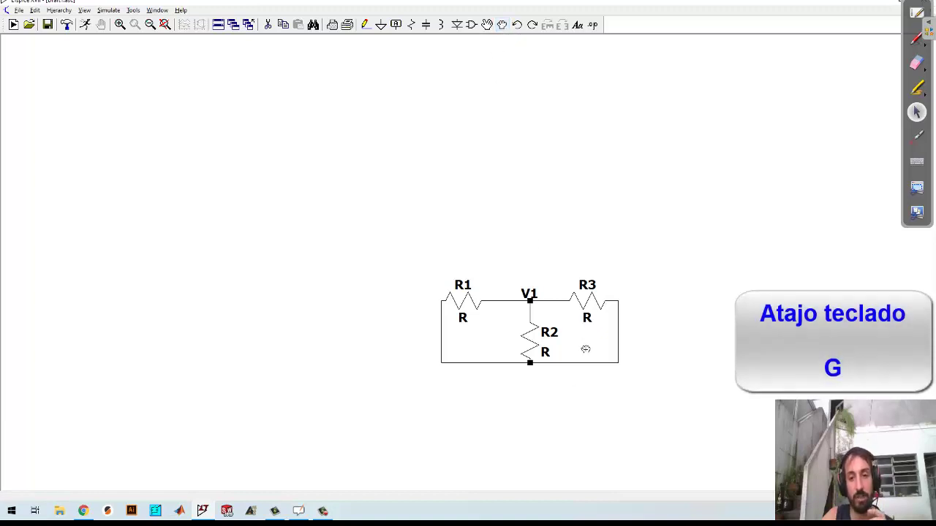
left_click(590, 302)
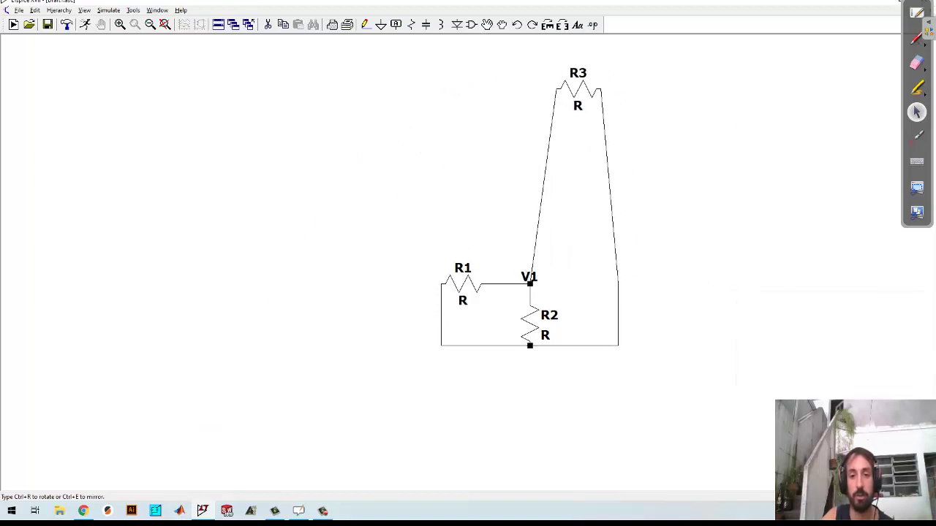
left_click(581, 101)
Bend the two slanted wires below R3 outward so that level wire segments run from both of its terminals.
left_click(609, 209)
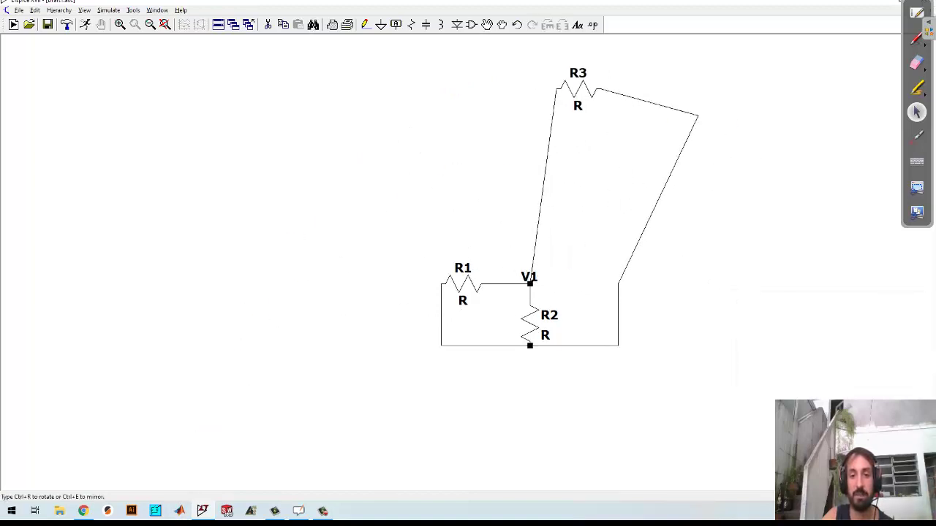
left_click(698, 89)
left_click(549, 152)
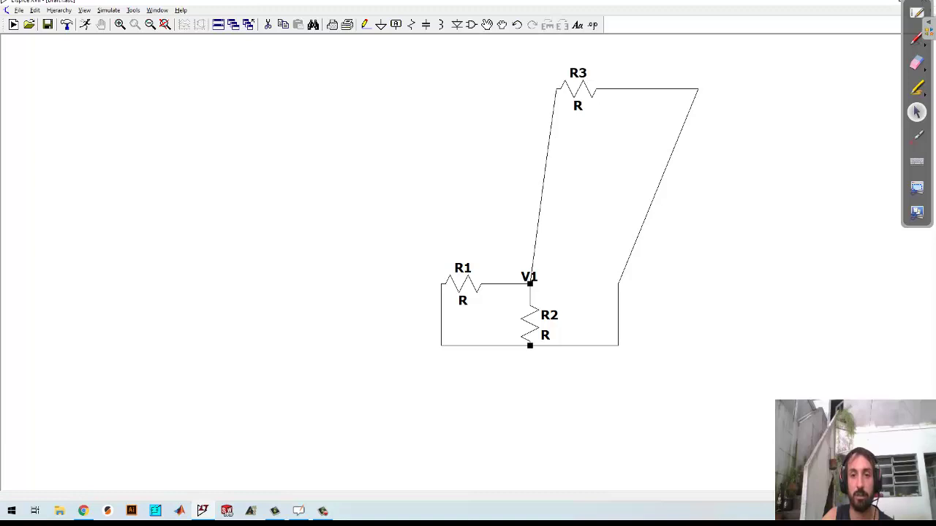
left_click(512, 90)
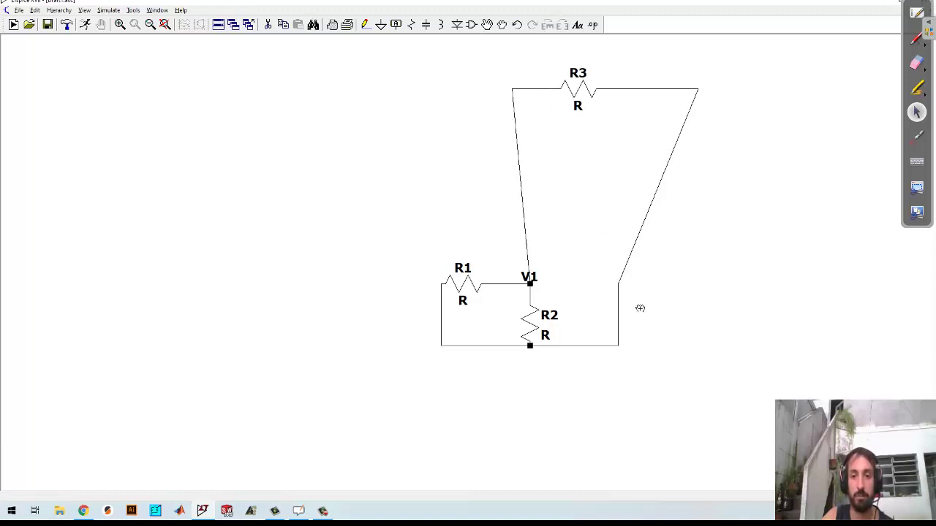
left_click_drag(583, 228, 736, 366)
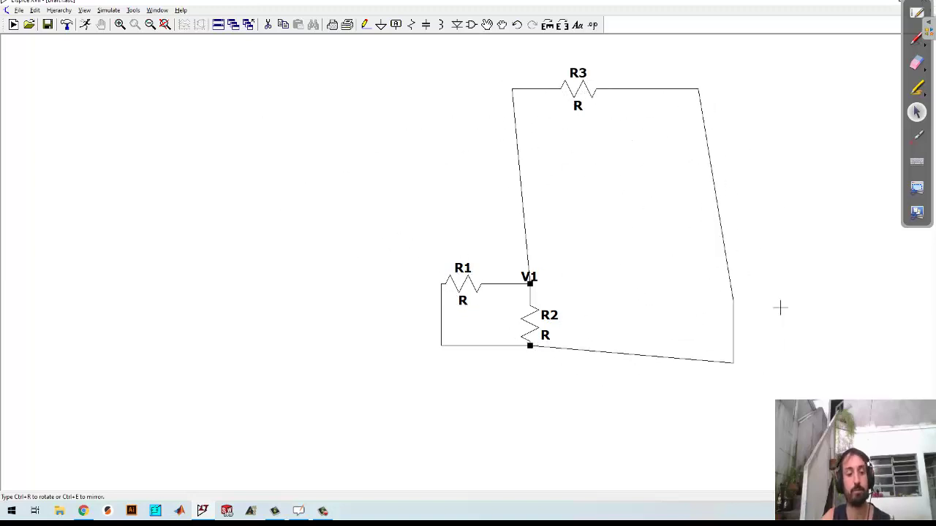
key("Escape")
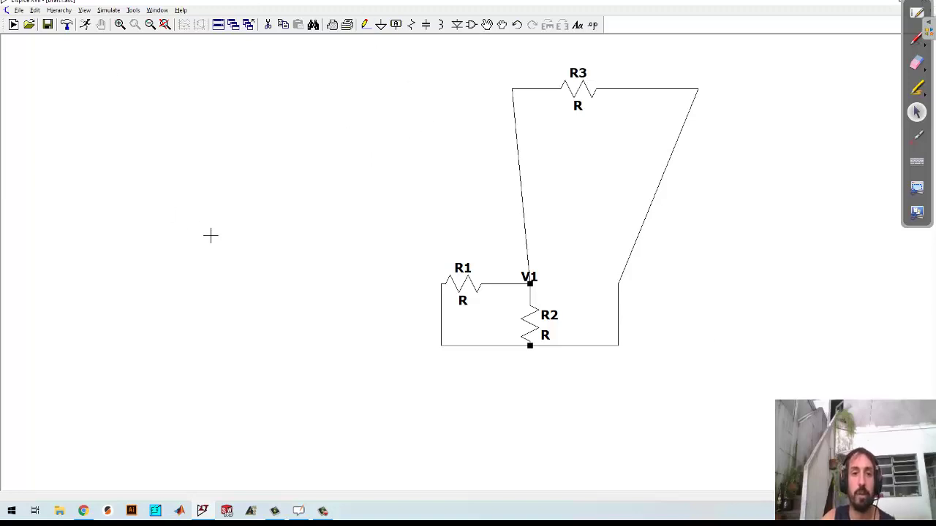
Place a ground symbol directly below R2 and end the placement.
left_click(381, 26)
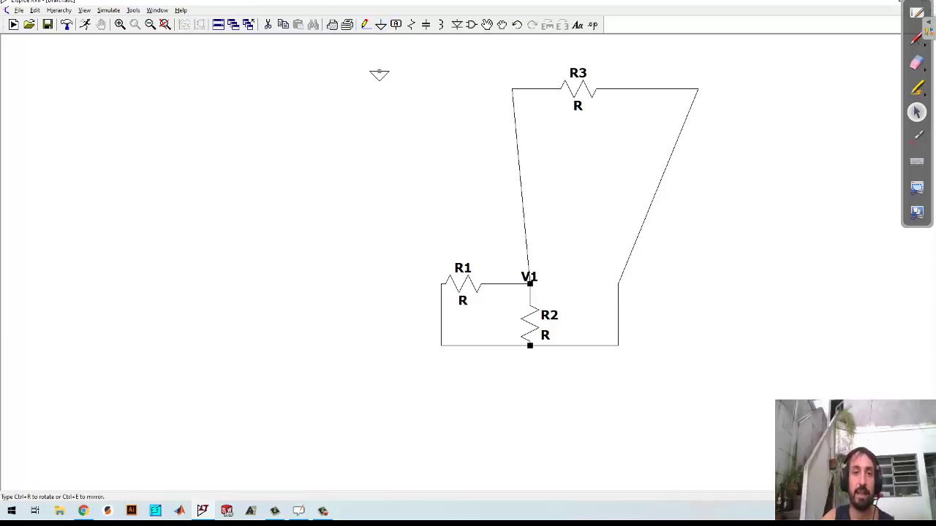
left_click(529, 371)
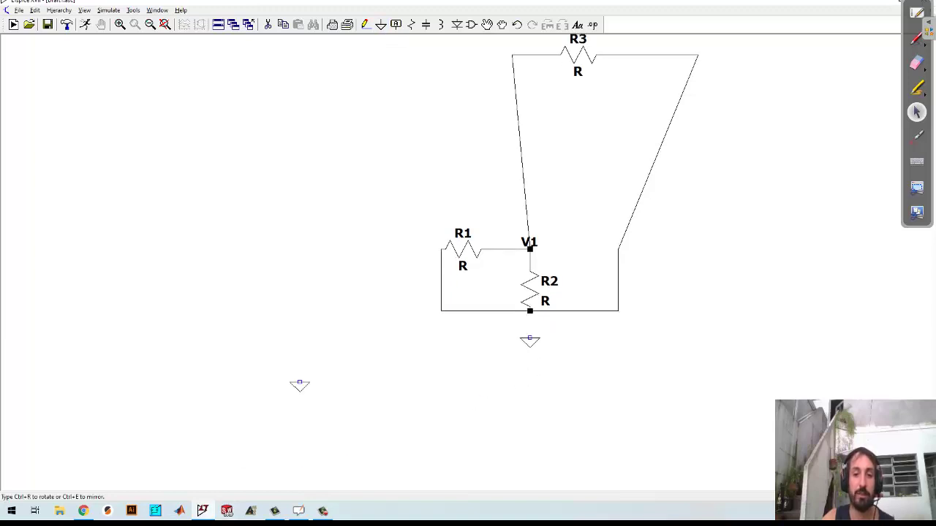
key("Escape")
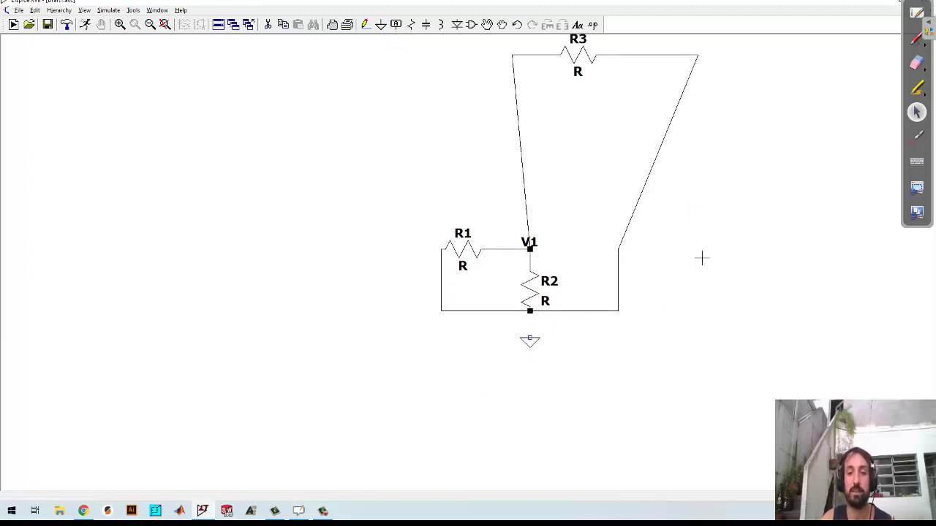
Draw a wire from the ground symbol to the node at R2's lower terminal and finish wiring.
left_click(363, 26)
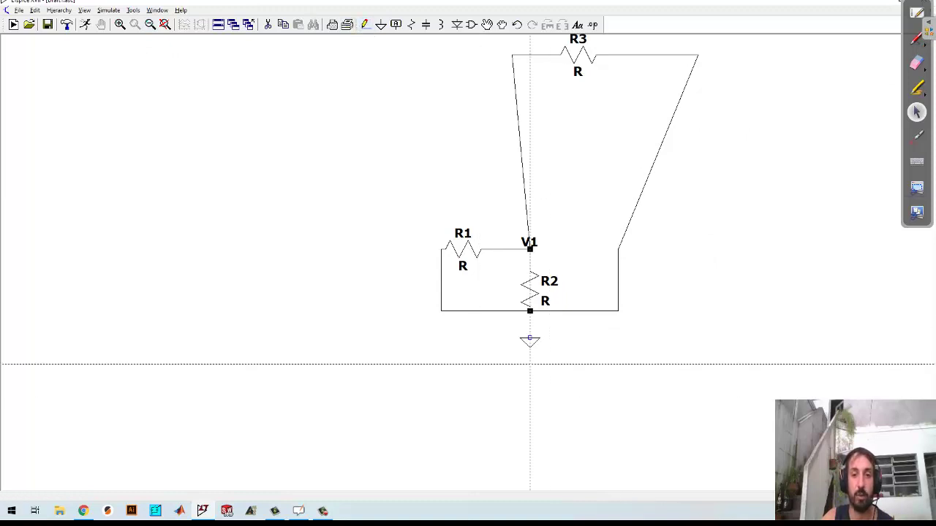
left_click(530, 337)
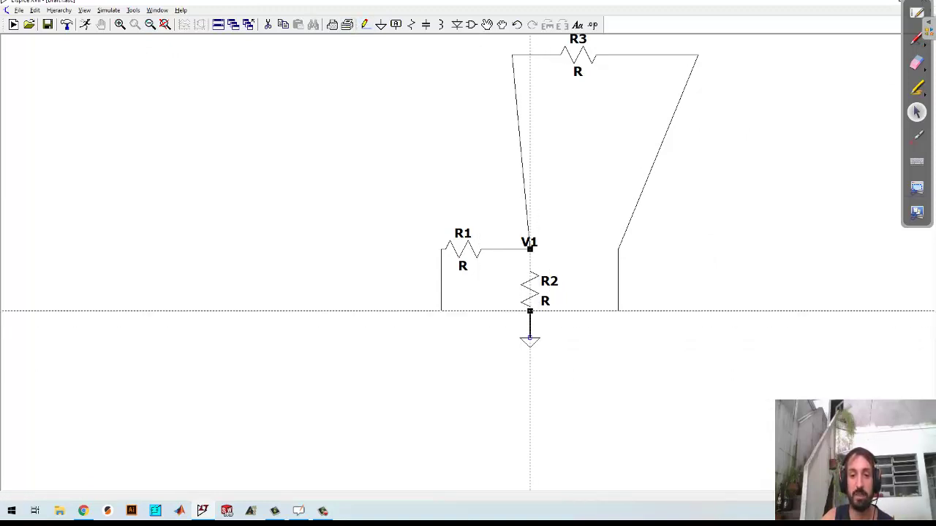
left_click(530, 311)
key("Escape")
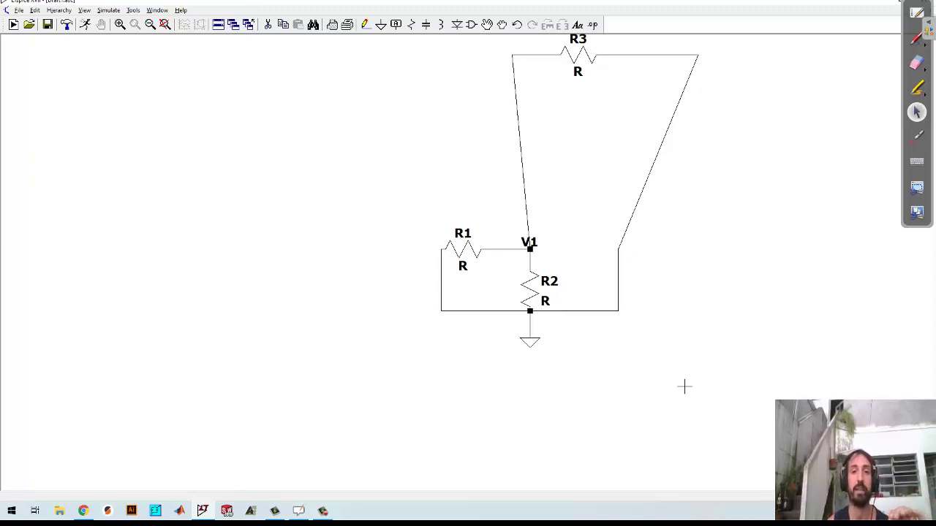
key("g")
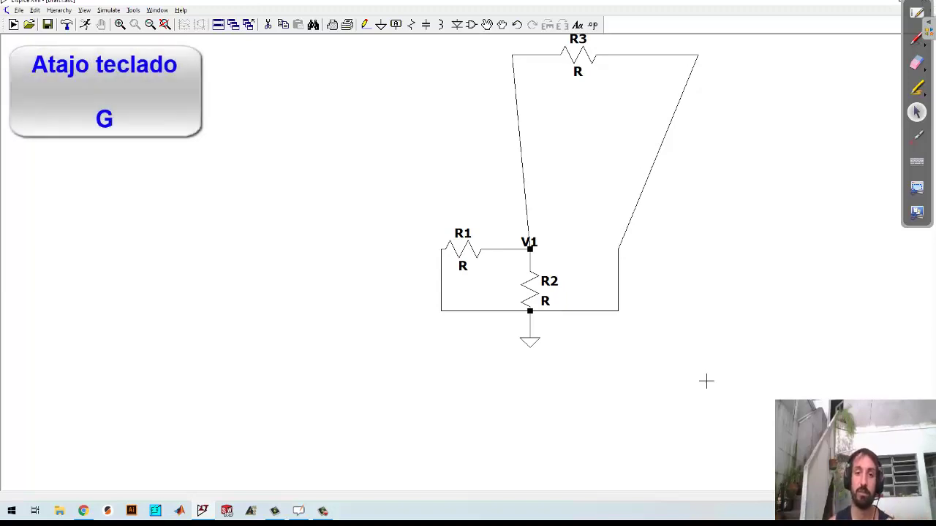